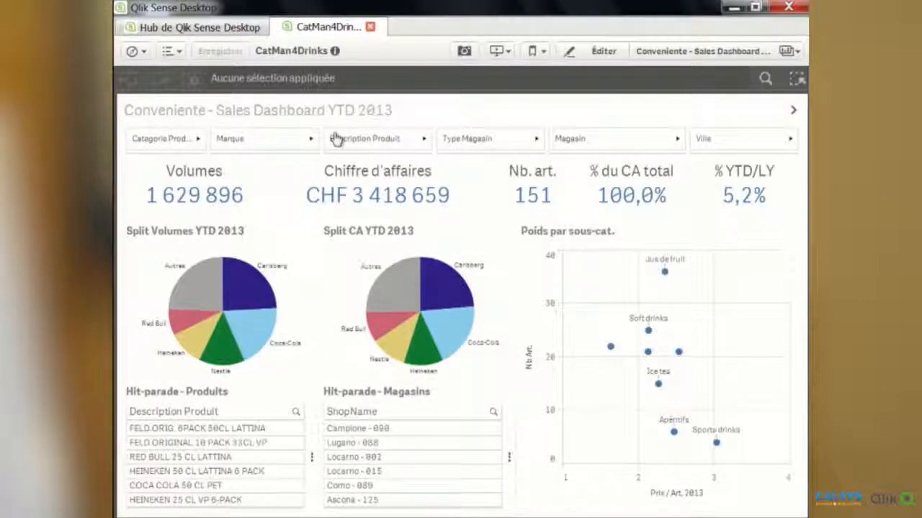
Step: Preview the dashboard for the store Ascona - 125 through the Magasin filter, and cancel the selection
left_click(231, 144)
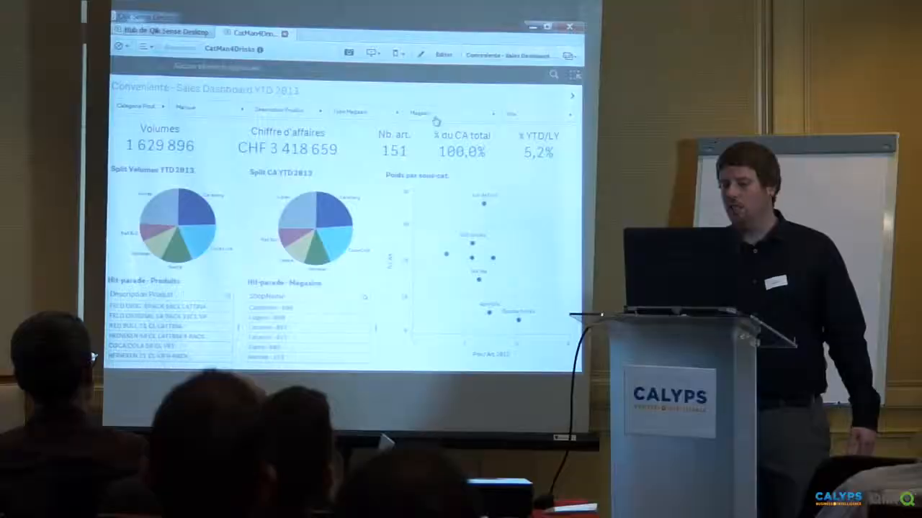
left_click(587, 139)
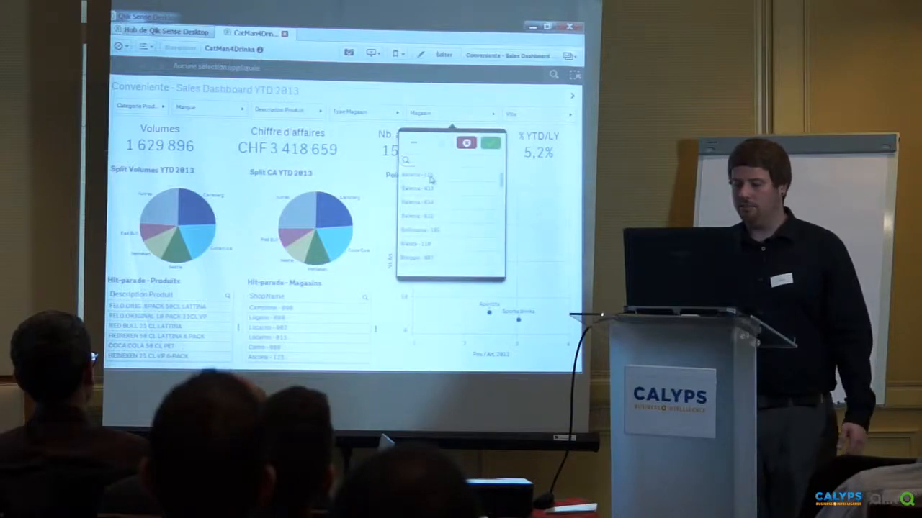
left_click(431, 177)
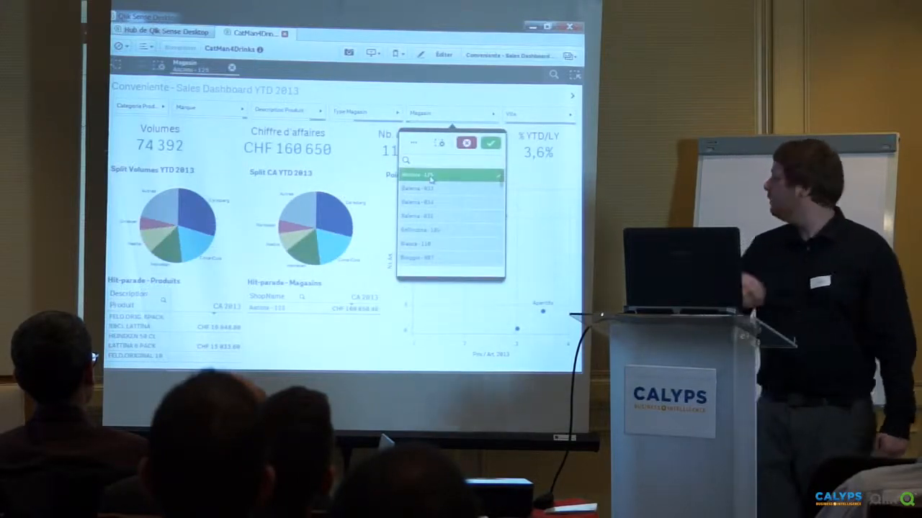
left_click(466, 144)
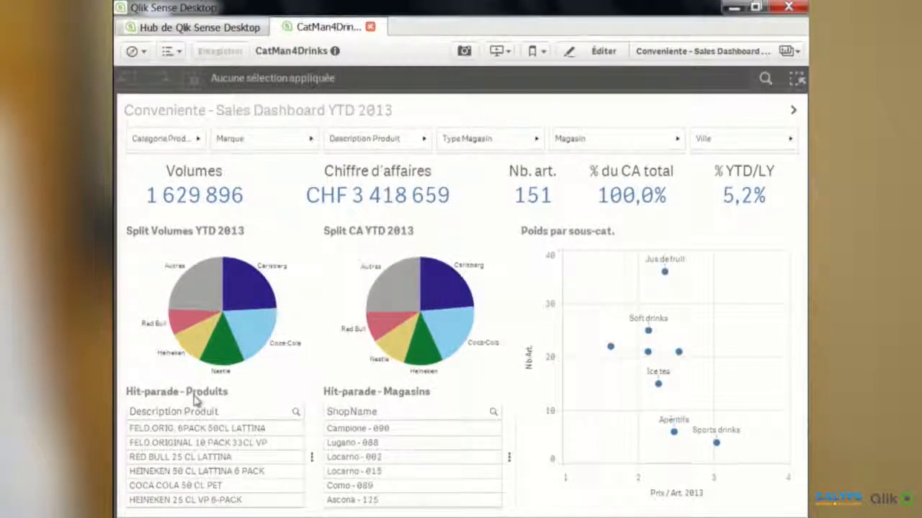
Step: View the Hit-parade - Magasins table in full screen and return to the dashboard
left_click(301, 393)
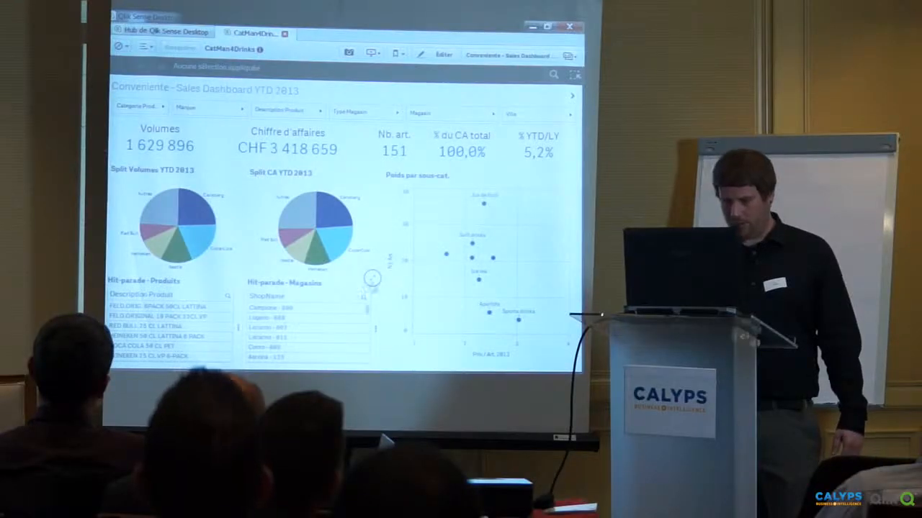
left_click(371, 278)
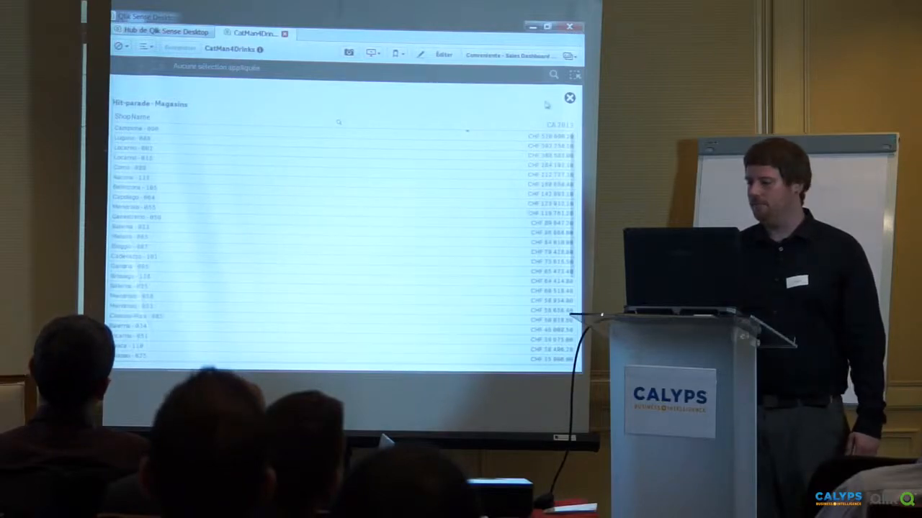
left_click(569, 99)
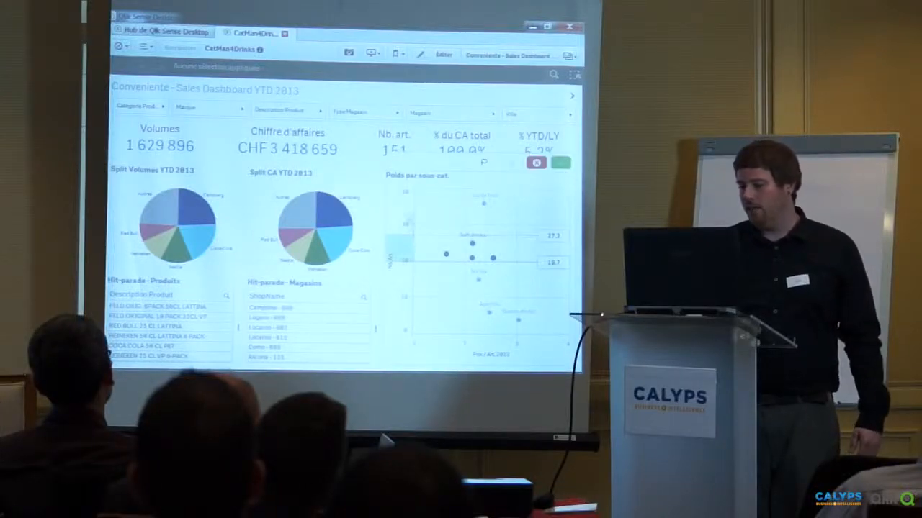
Step: Filter the Poids par sous-cat. chart to an Nb Art. range of 18.7 to 40, and clear the resulting category selection
left_click_drag(405, 189, 403, 187)
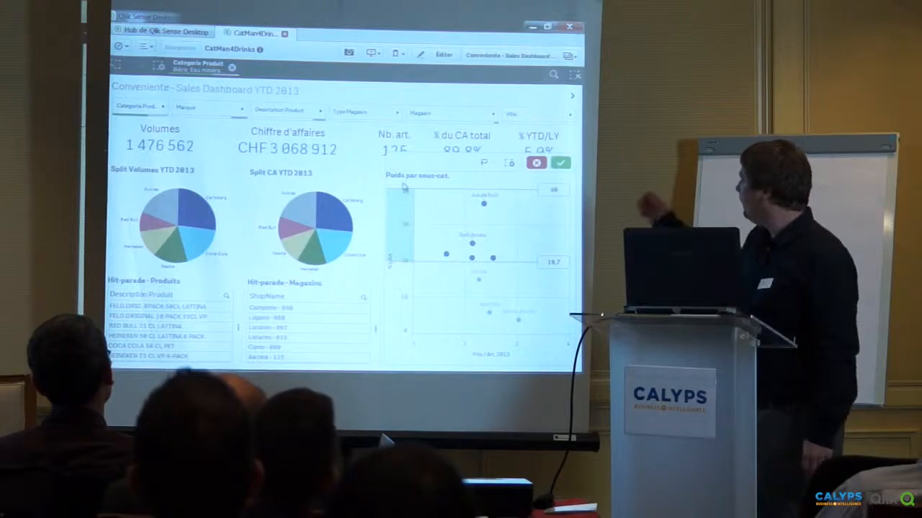
left_click(560, 163)
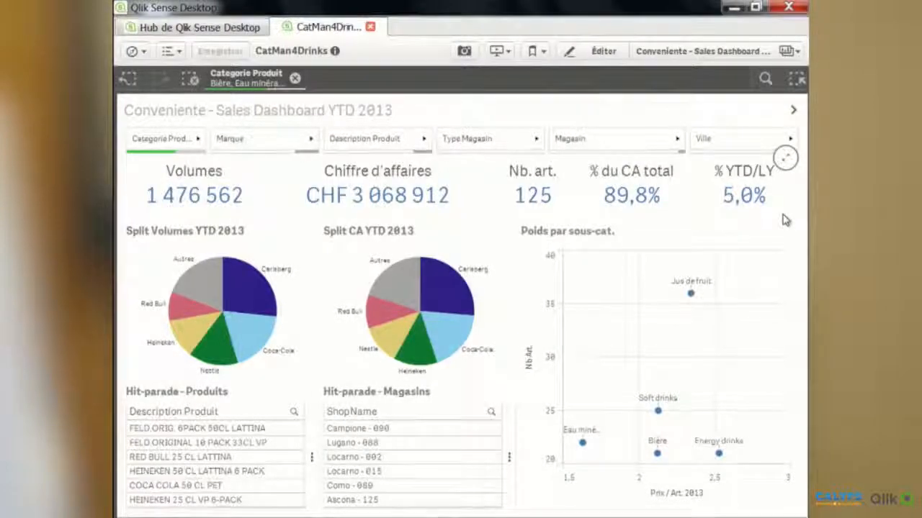
left_click(166, 150)
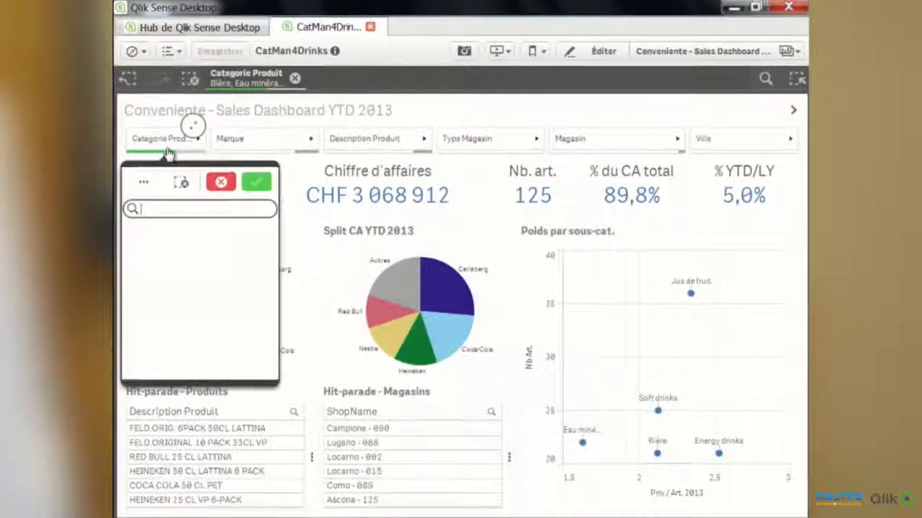
left_click(168, 151)
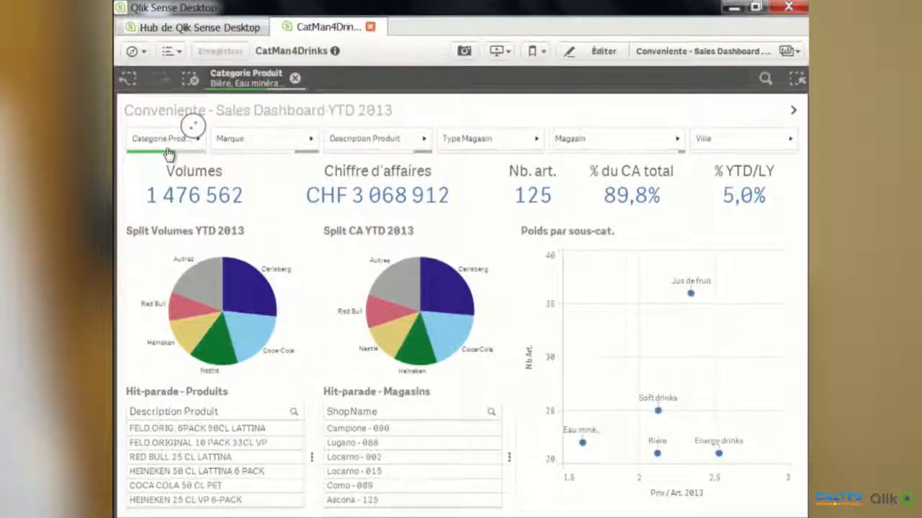
left_click(294, 79)
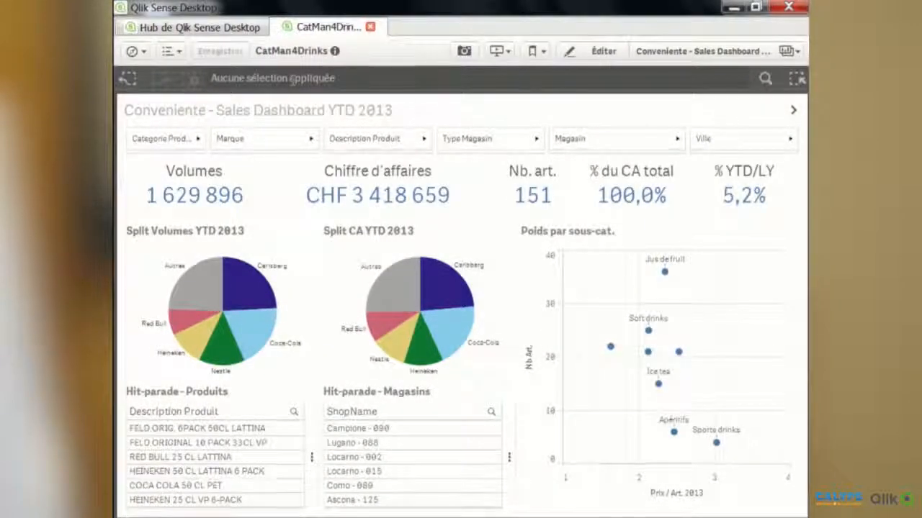
Step: Filter the dashboard to Sports drinks from the Poids par sous-cat. chart and look through the Hit-parade - Produits list
left_click(715, 446)
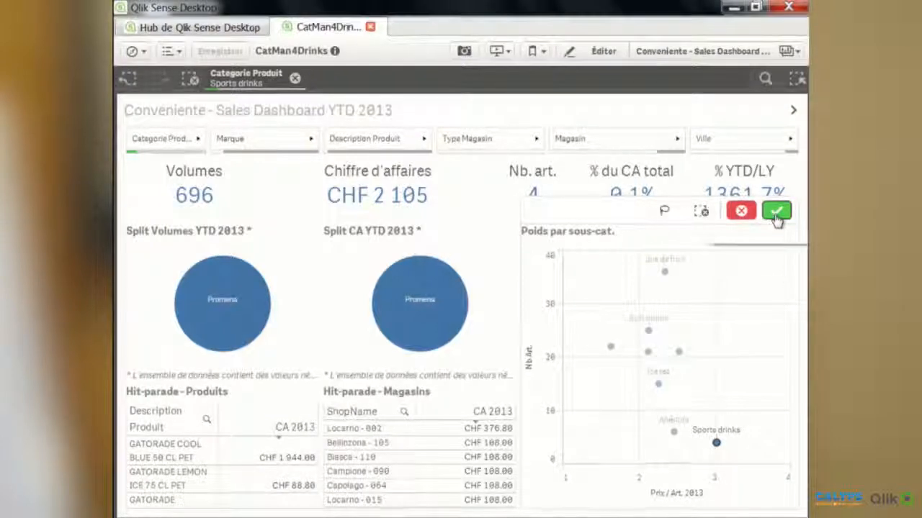
left_click(776, 216)
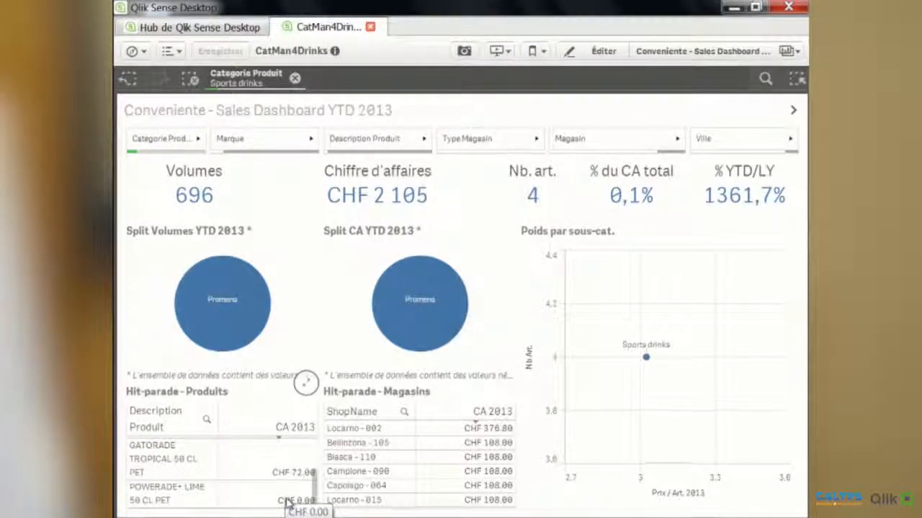
left_click_drag(315, 497, 323, 466)
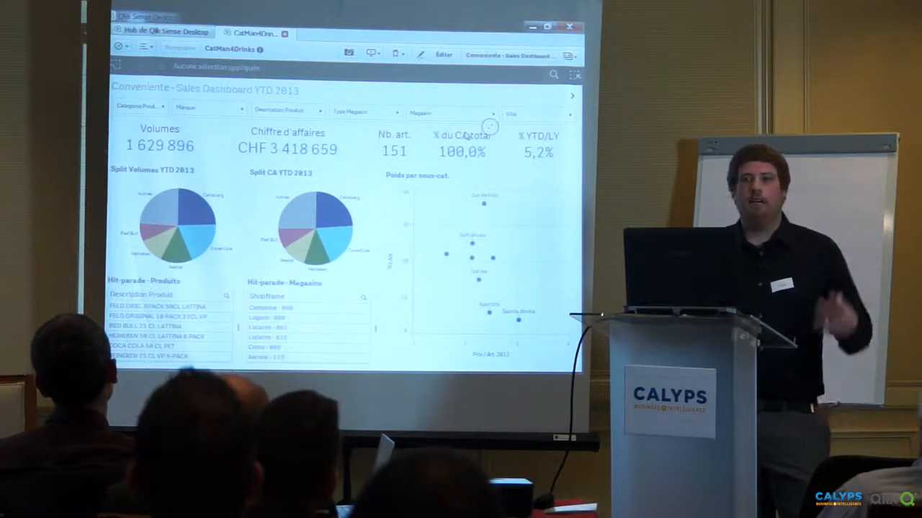
Step: Open the sheet Conveniente - Resultat 2013 par cat. produit and filter it to the category Bière
left_click(520, 62)
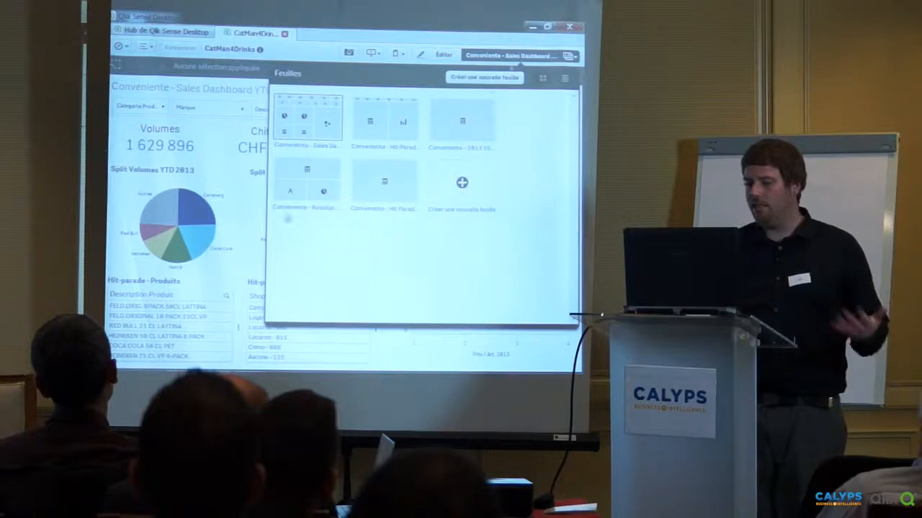
left_click(322, 185)
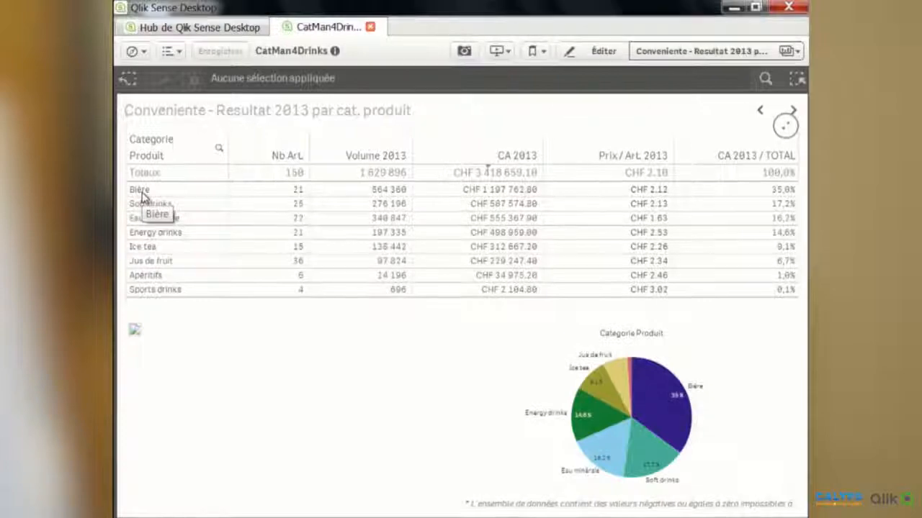
left_click(142, 191)
left_click(205, 118)
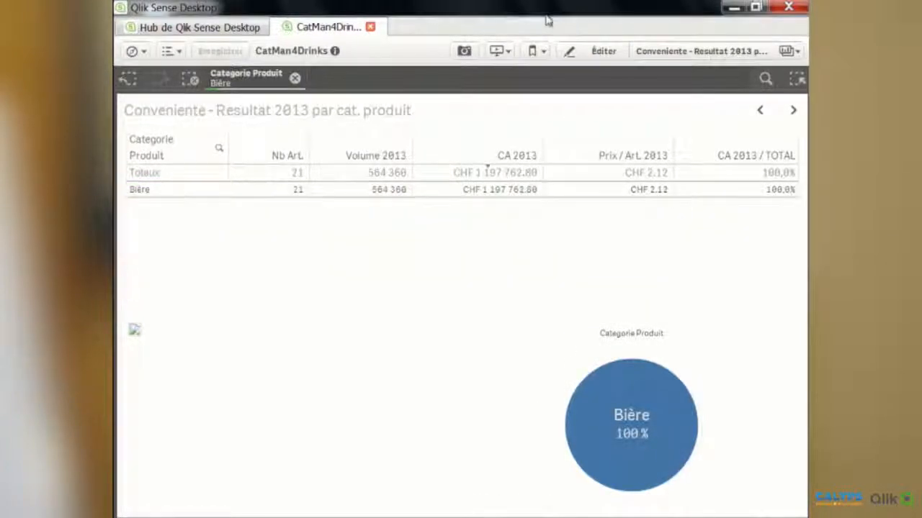
Step: Go back to the Sales Dashboard sheet and examine the brand split and product ranking for Bière
left_click(652, 56)
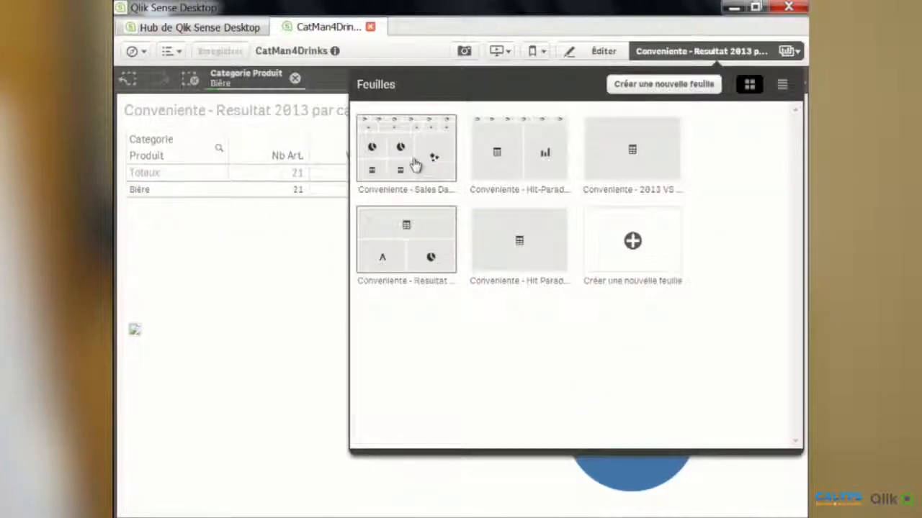
left_click(415, 164)
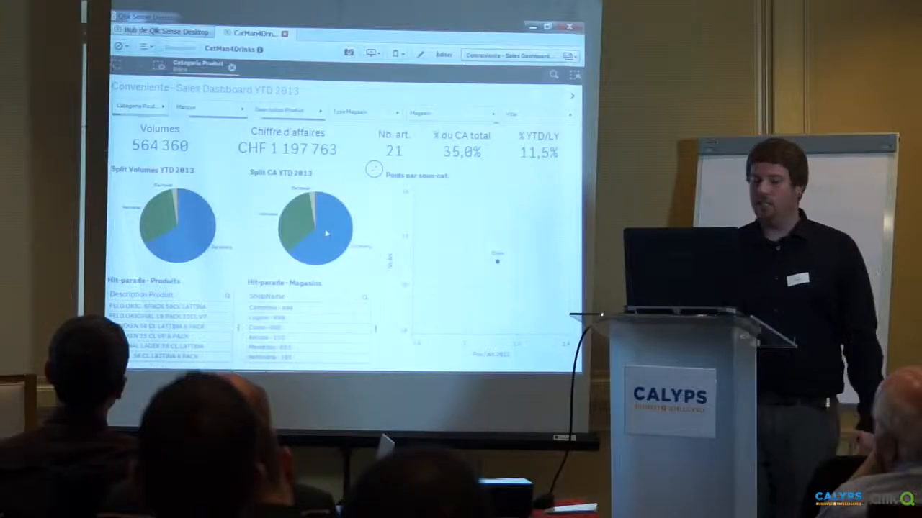
mouse_move(334, 231)
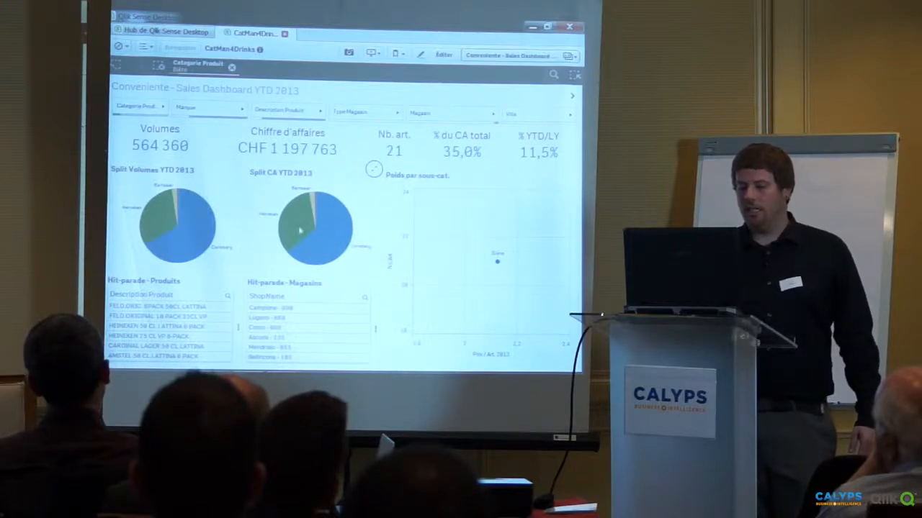
mouse_move(300, 229)
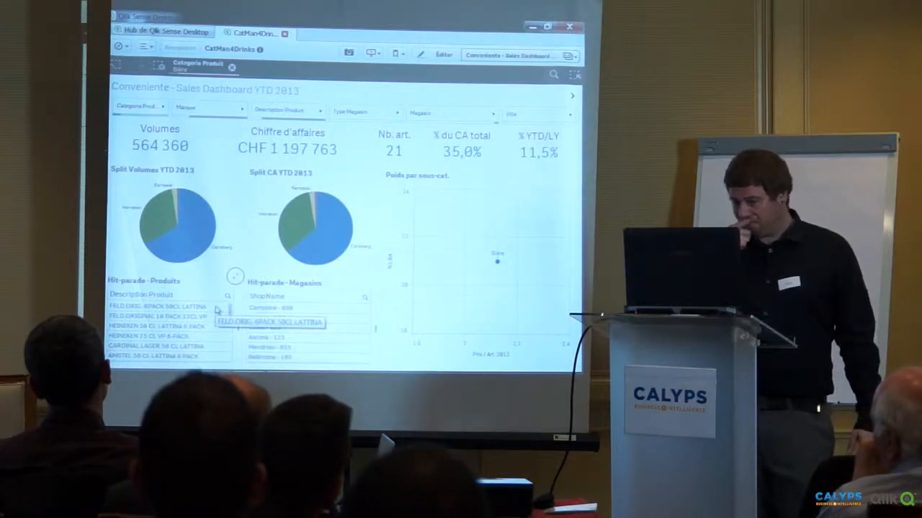
mouse_move(316, 268)
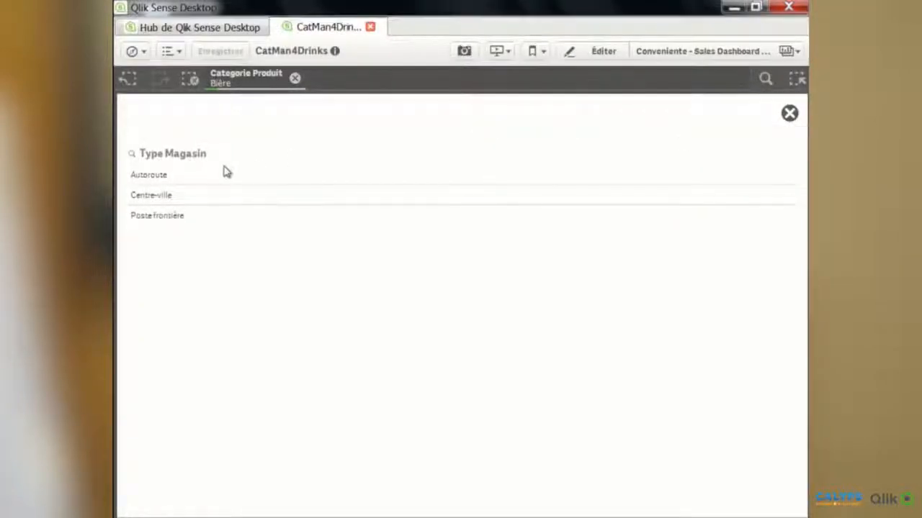
Step: Filter the dashboard to the store type Autoroute to view its results, and clear the Type Magasin selection
left_click(212, 176)
left_click(772, 133)
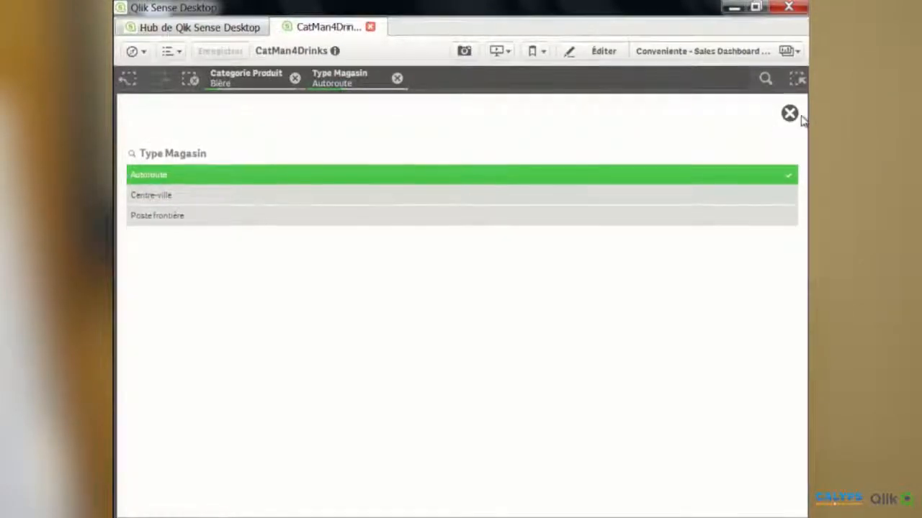
left_click(792, 115)
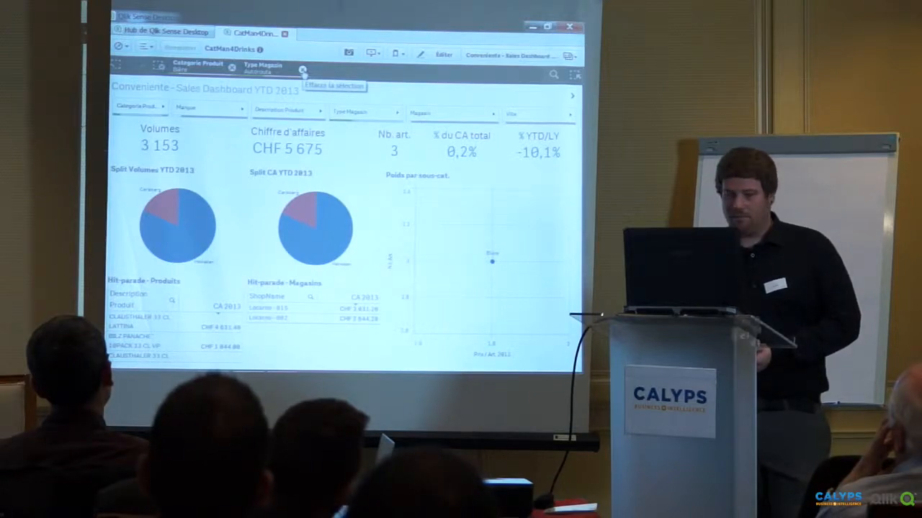
left_click(302, 69)
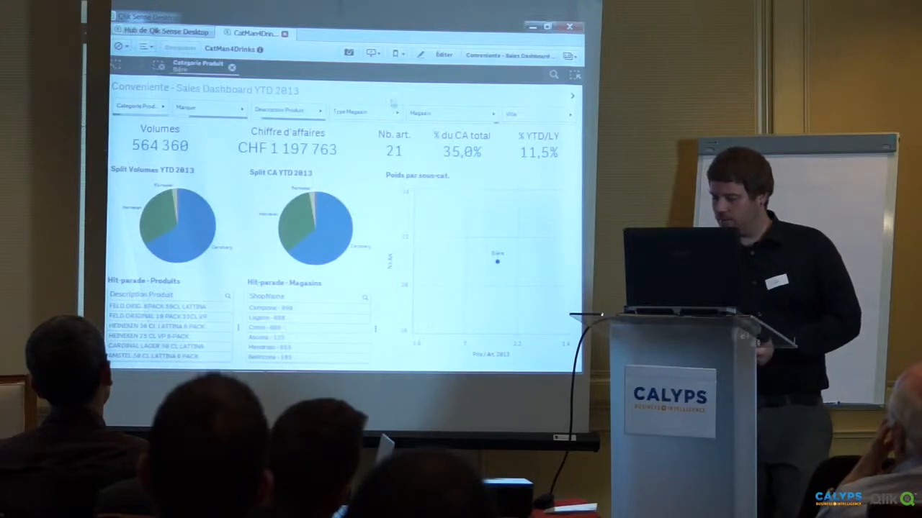
Step: Open the Conveniente - Hit-Parade Shops sheet and filter it to the store Melano - 065
left_click(572, 97)
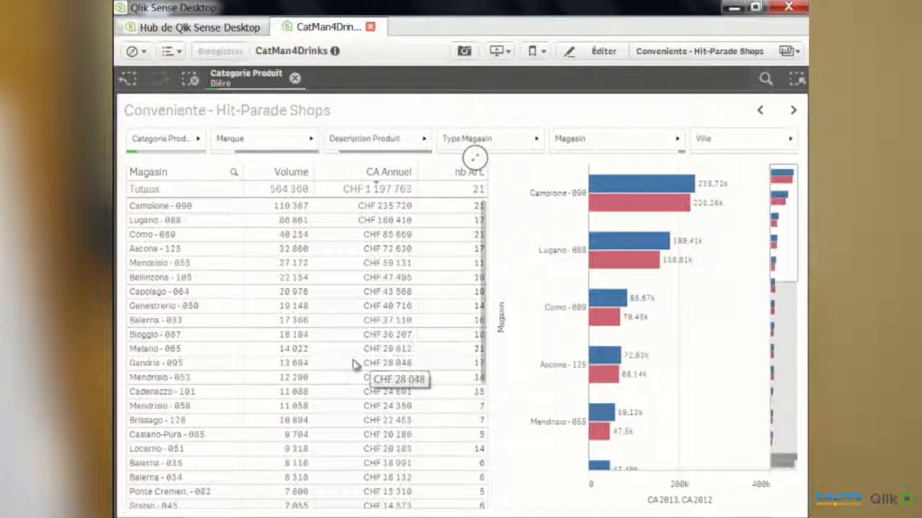
left_click(191, 351)
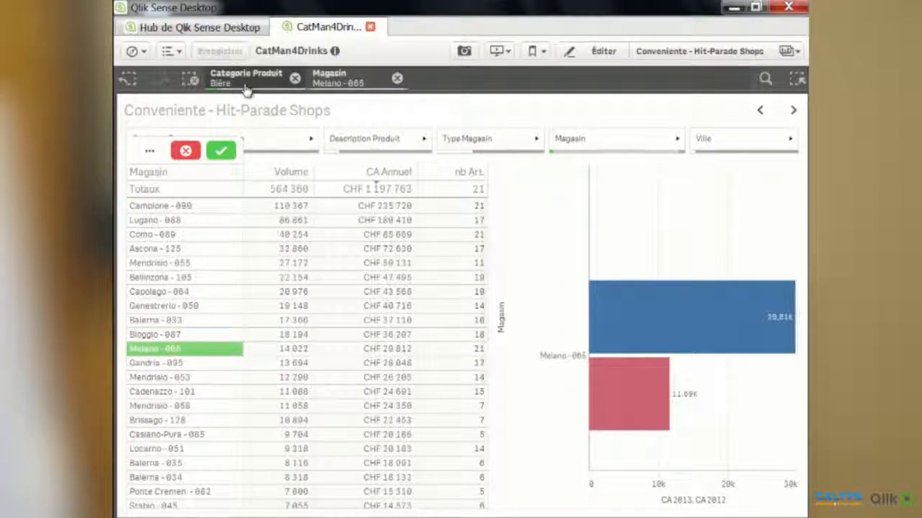
left_click(222, 152)
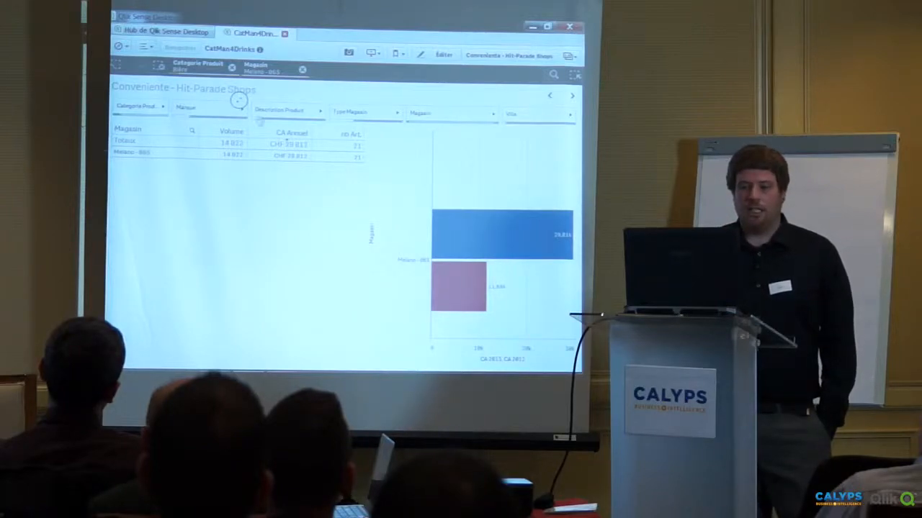
Step: Return to the Sales Dashboard sheet and clear the Categorie Produit selection, keeping the store filter
left_click(551, 99)
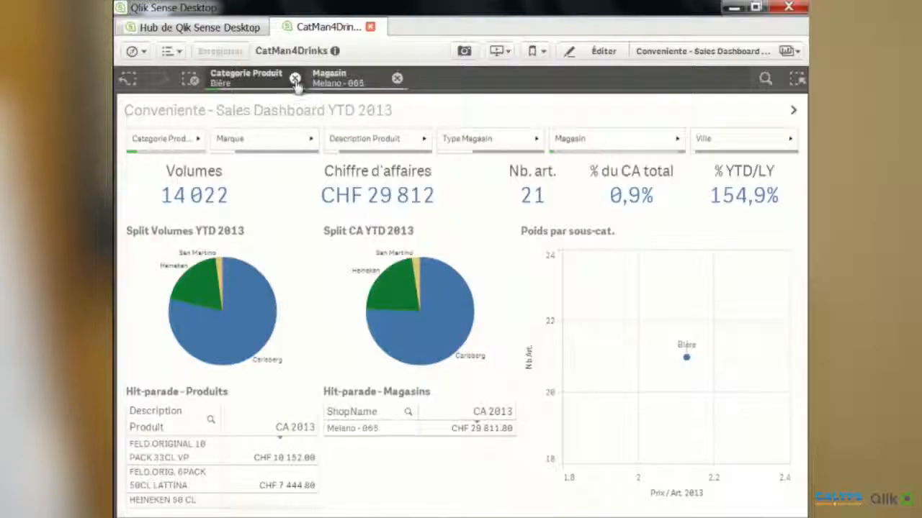
left_click(295, 79)
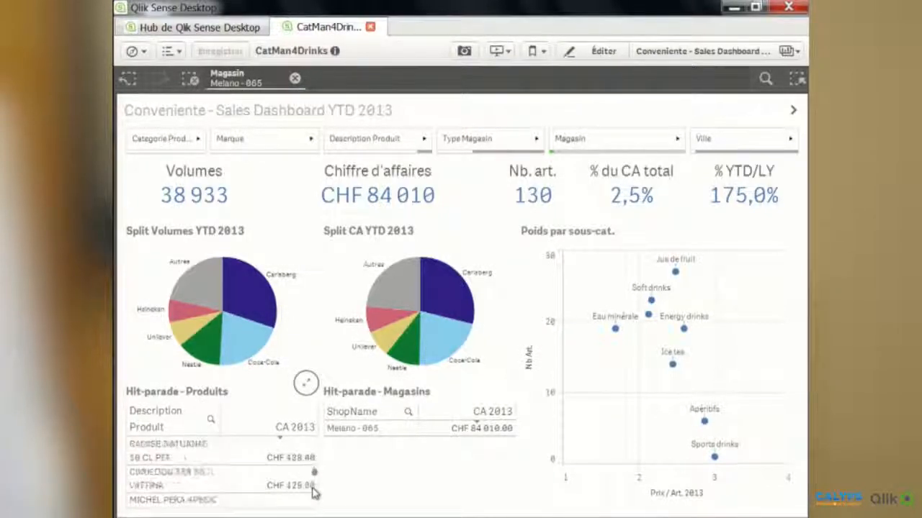
Step: Look through the Hit-parade - Produits list down to the products with the lowest sales
scroll(314, 492, "down", 5)
scroll(319, 511, "down", 3)
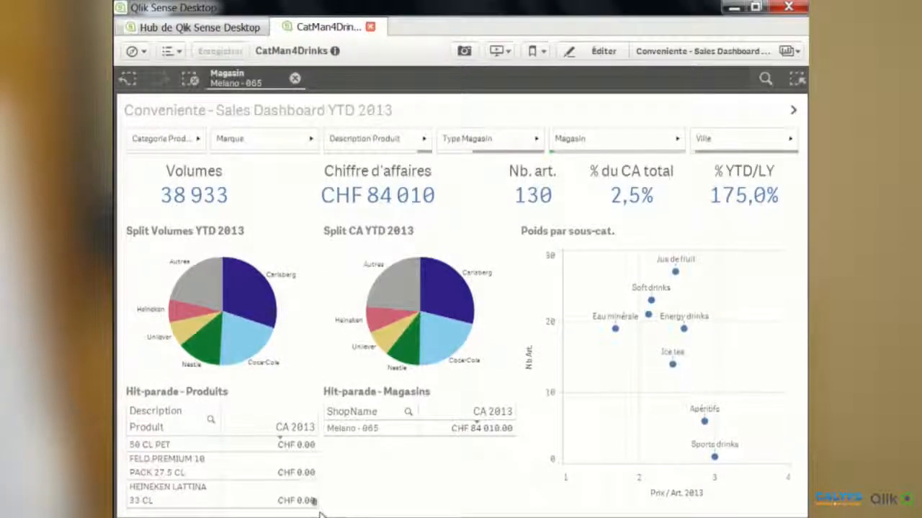
scroll(314, 497, "down", 2)
left_click_drag(318, 512, 319, 508)
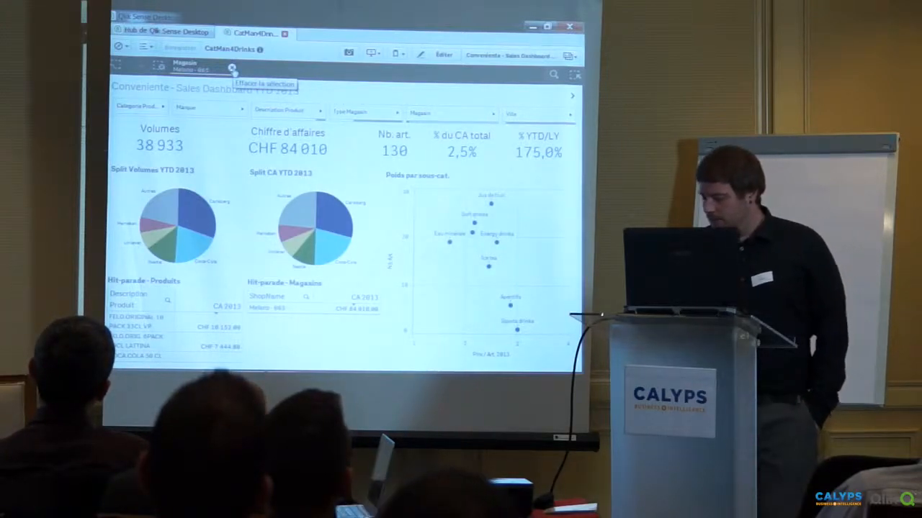
Step: Clear the Magasin selection and open the Conveniente - Hit-Parade Shops sheet
left_click(232, 68)
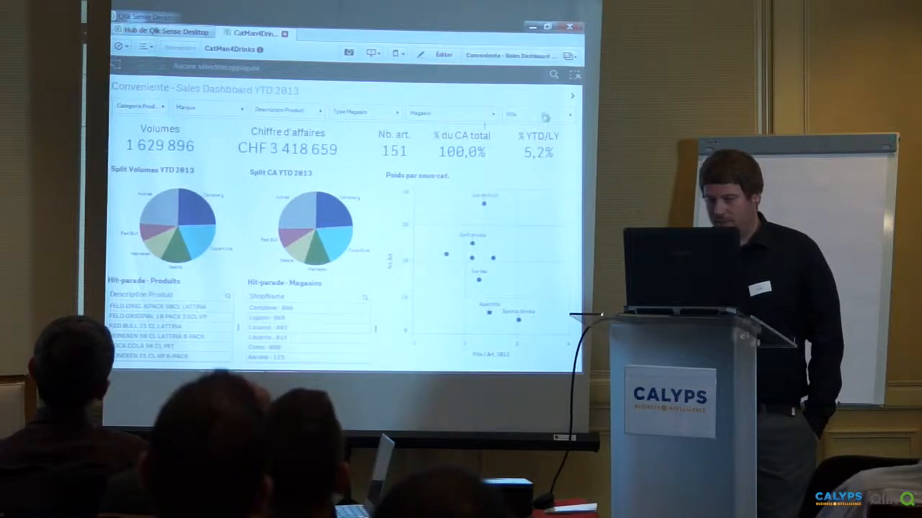
left_click(574, 97)
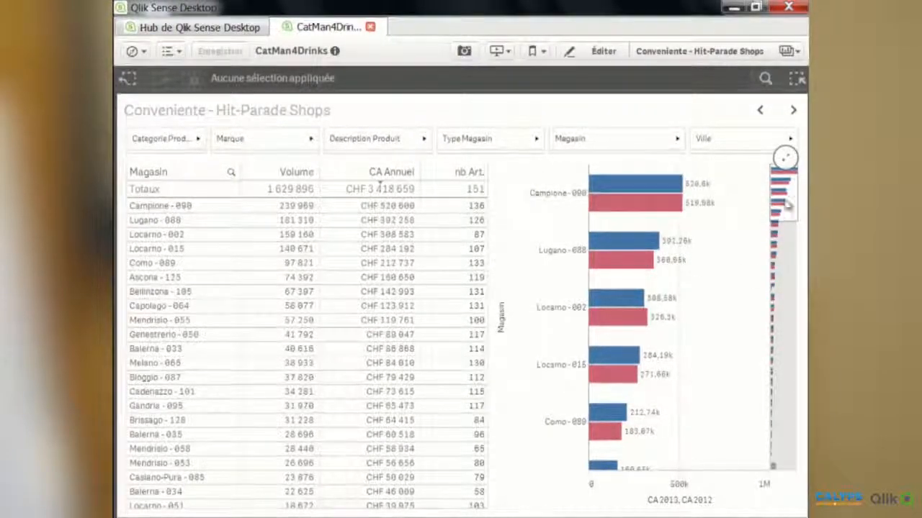
Step: Select the Autres group at the end of the Magasin bar chart and confirm the selection
scroll(738, 353, "down", 5)
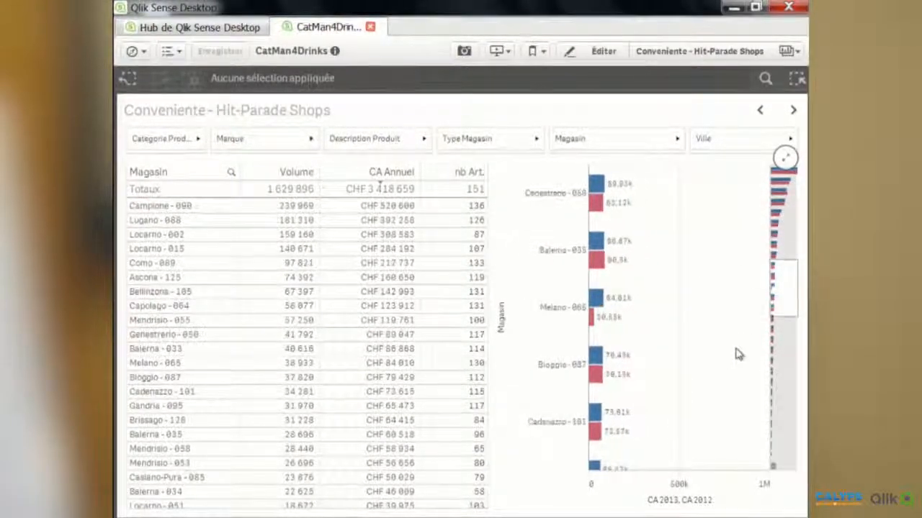
scroll(738, 354, "down", 5)
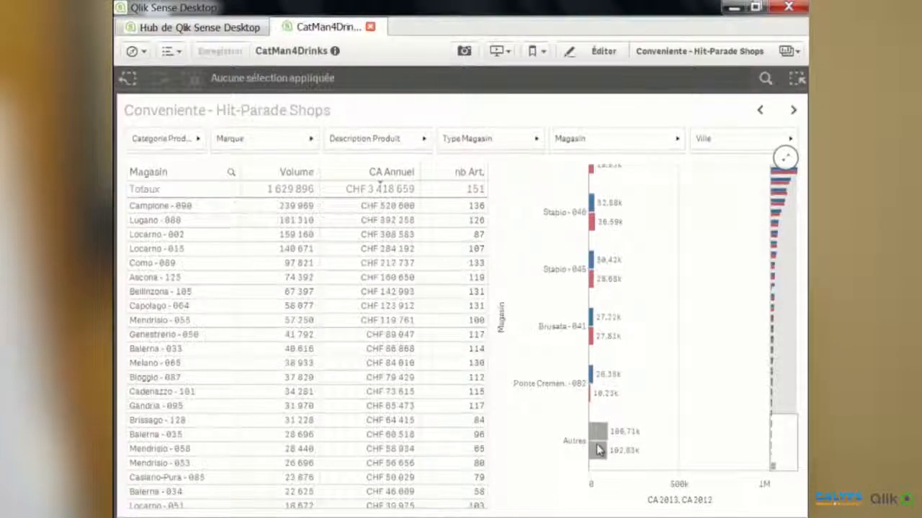
left_click(599, 450)
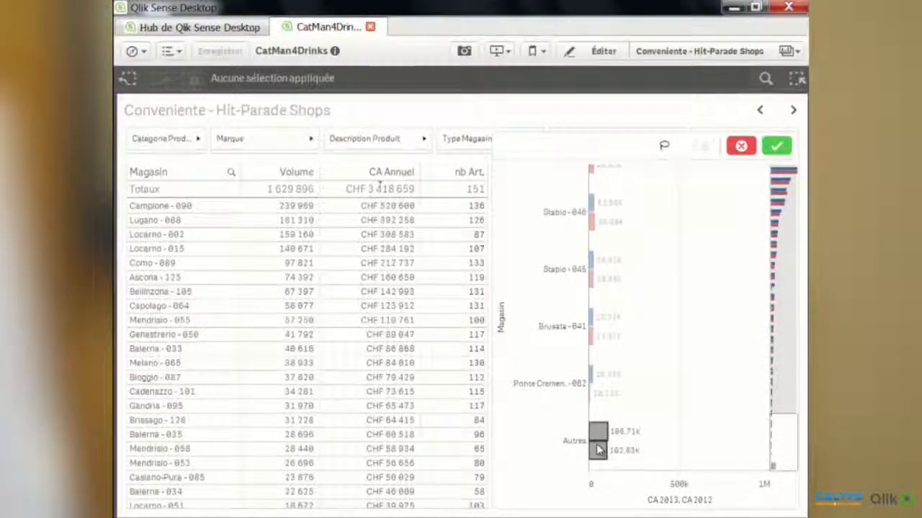
left_click(774, 147)
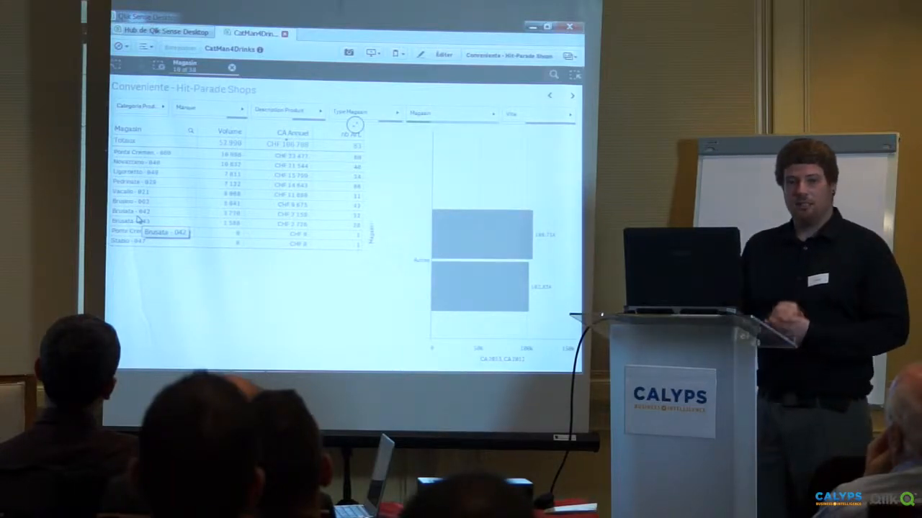
Step: Filter the Hit-Parade Shops sheet to the Ville Brusata and remove that Ville selection again
left_click(511, 118)
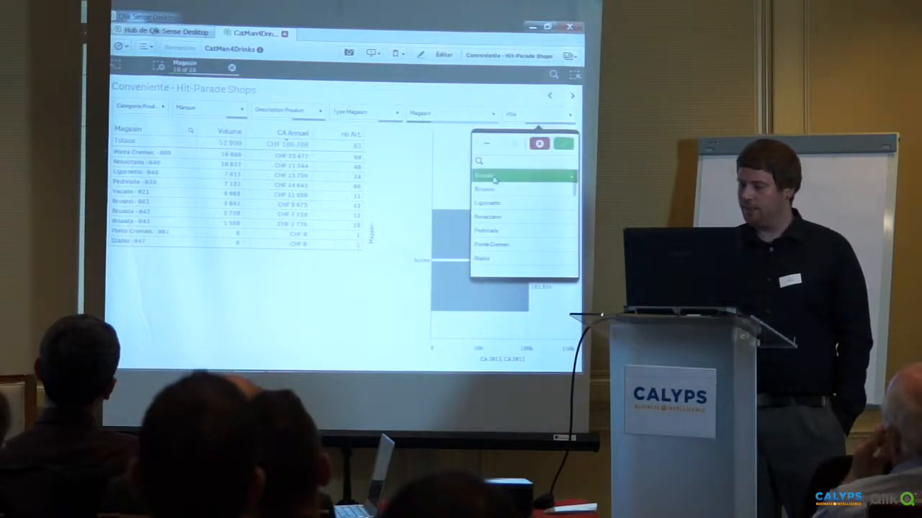
left_click(563, 145)
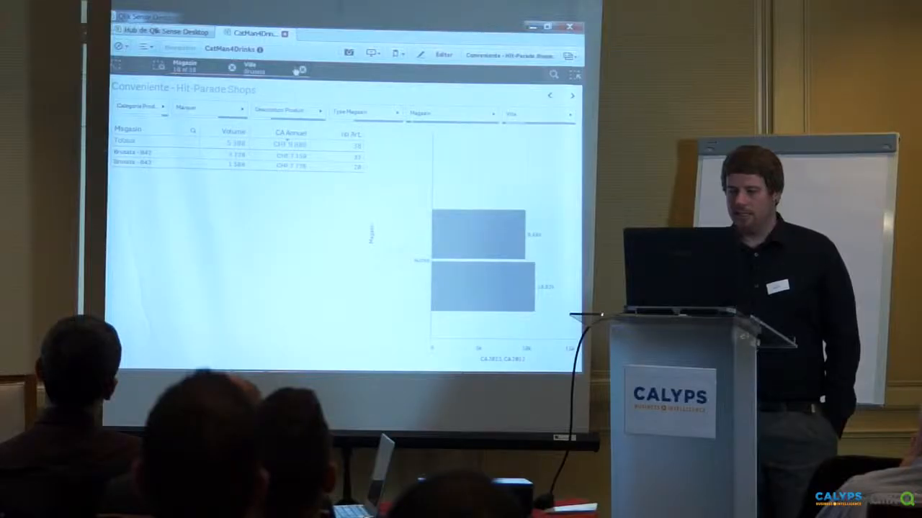
left_click(302, 72)
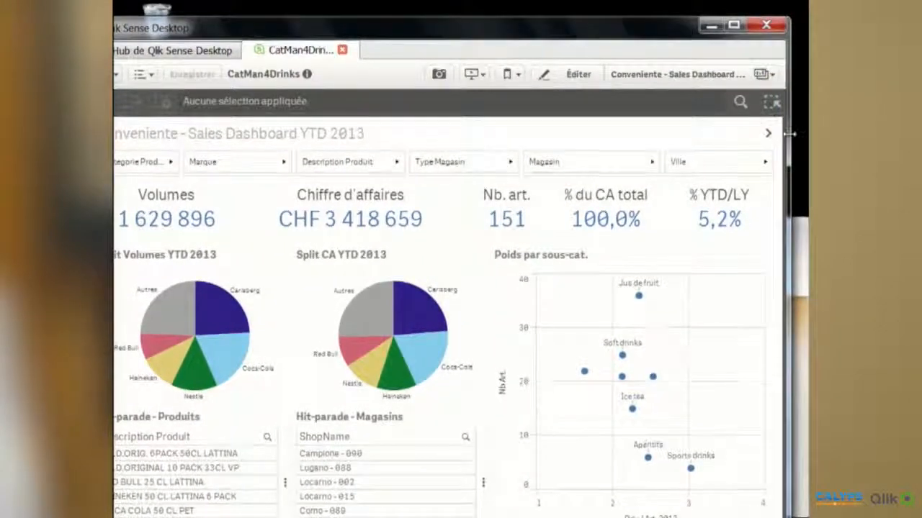
Step: Shrink the window in width and height to try the Sales Dashboard's responsive layout, and enlarge it again
left_click_drag(790, 155, 520, 172)
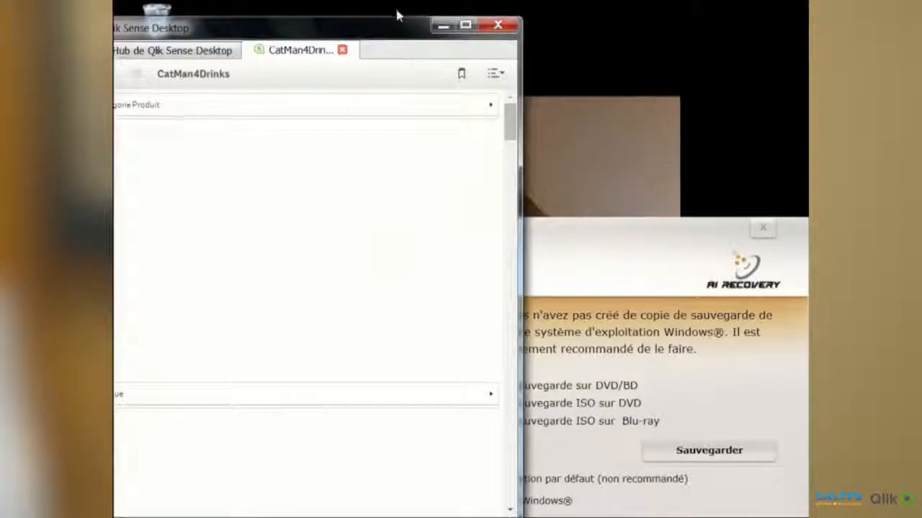
left_click_drag(396, 15, 419, 131)
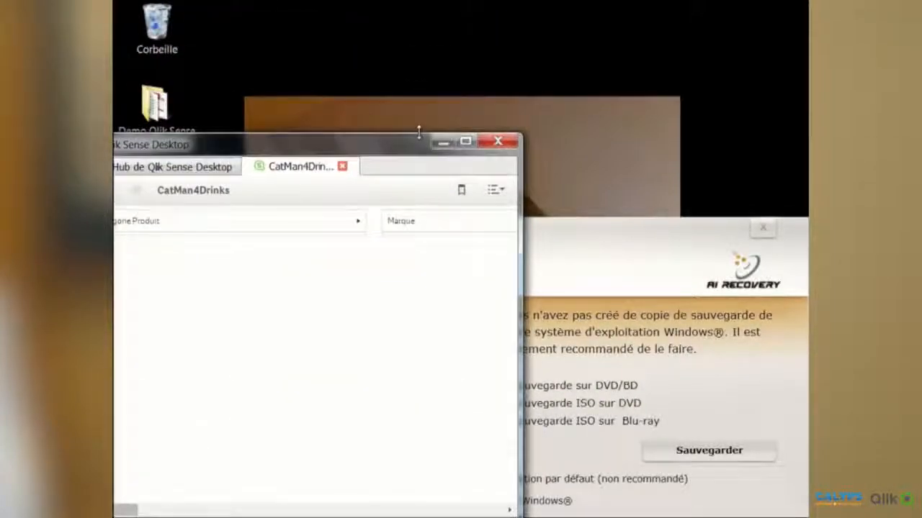
left_click_drag(522, 208, 644, 243)
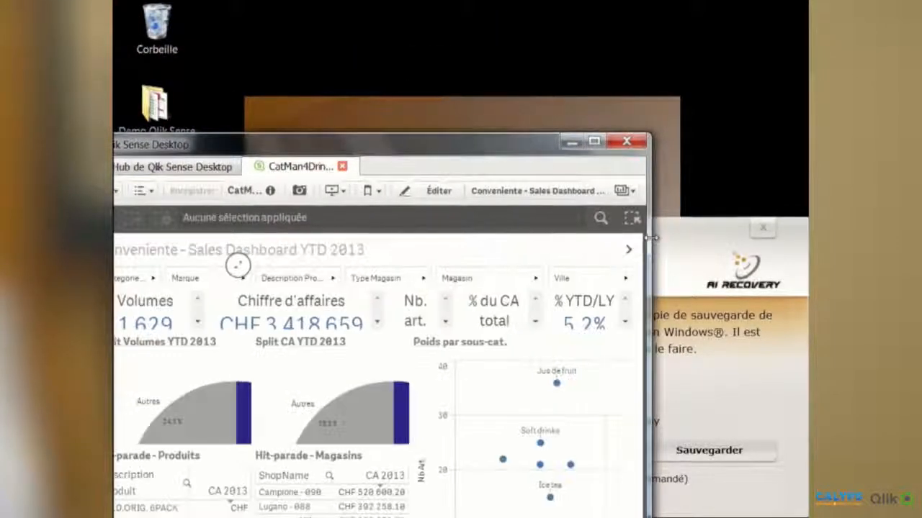
left_click_drag(519, 149, 620, 94)
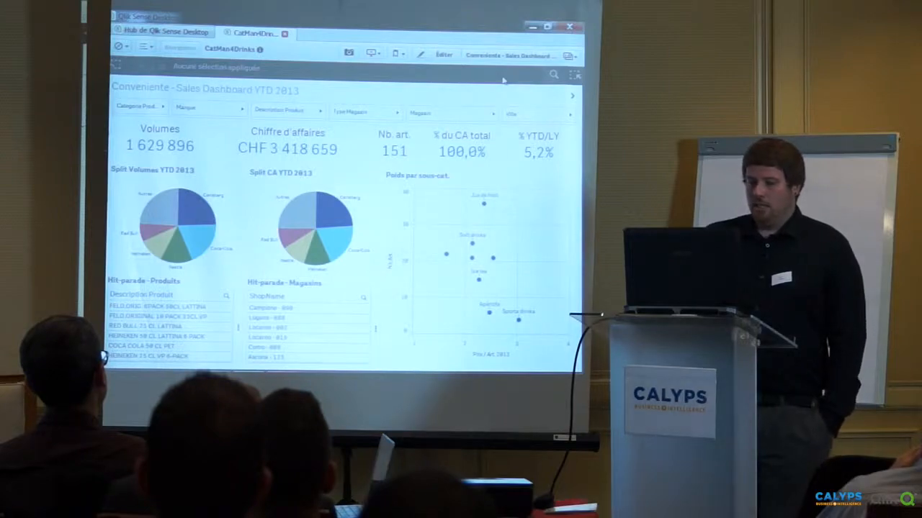
Step: Run an associative search for "COCA A Campione" and apply the match combining brand Coca-Cola with store Campione - 090
left_click(554, 76)
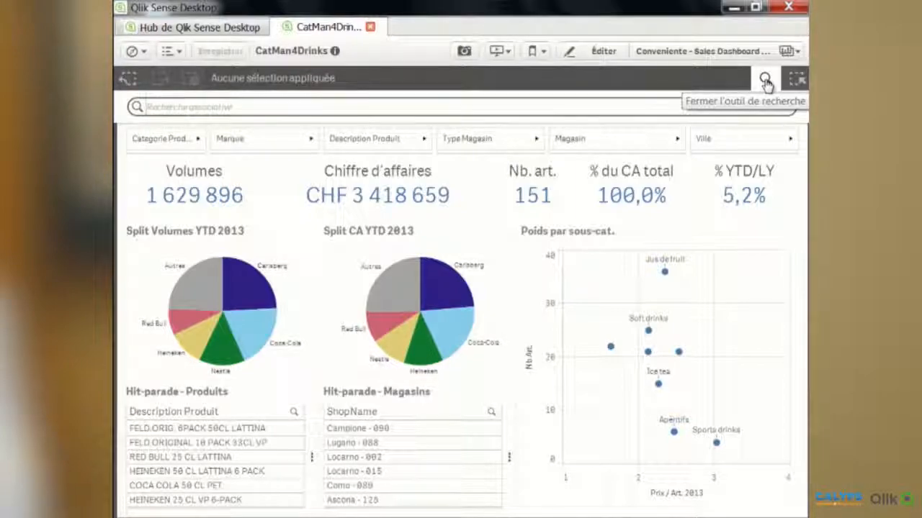
type("ca")
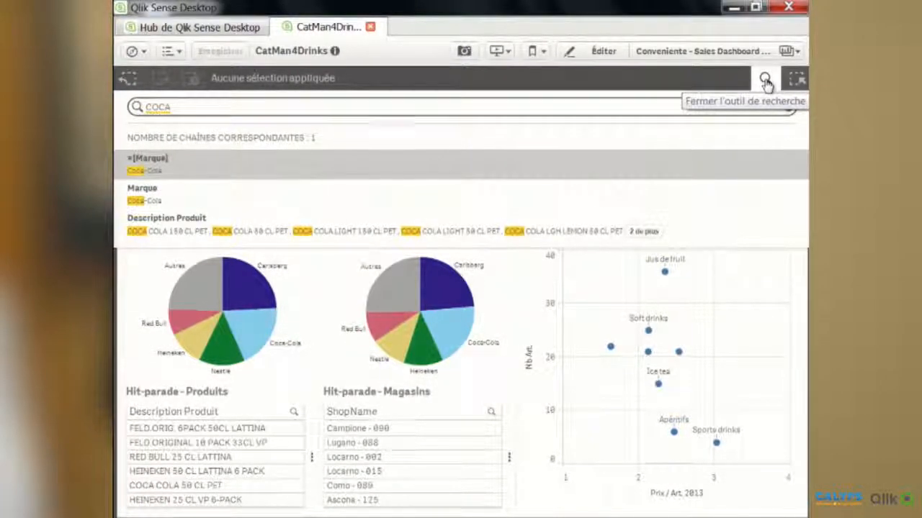
type(" A Campione")
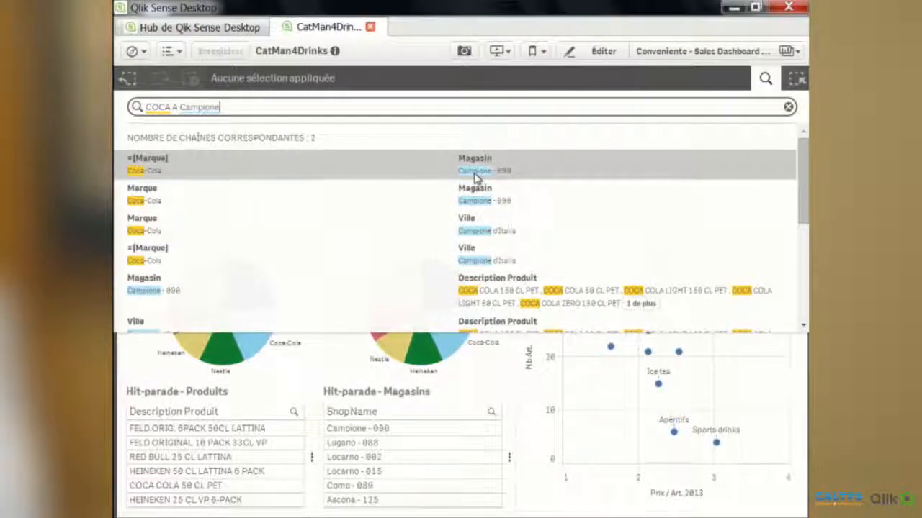
left_click(502, 176)
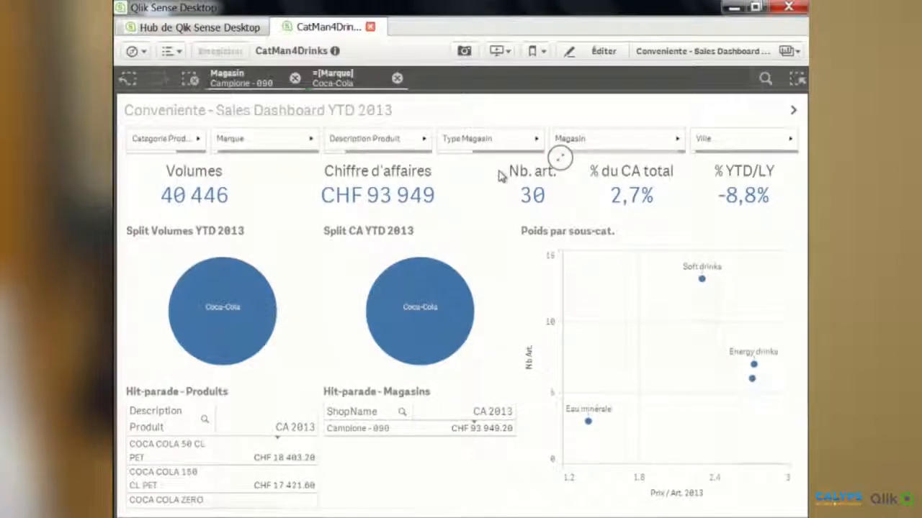
Step: Clear the Marque and Magasin selections on the Sales Dashboard sheet
left_click(397, 79)
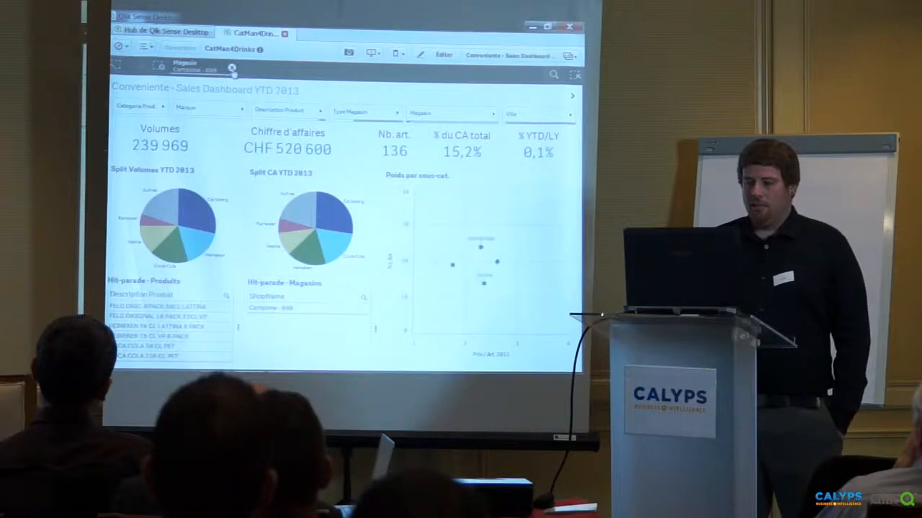
left_click(295, 78)
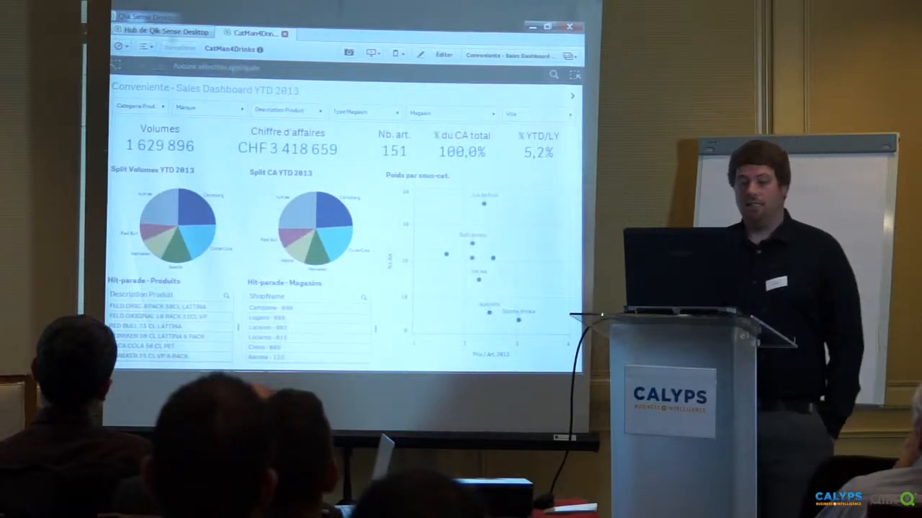
Step: Create a new application named CAtManLive from the Qlik Sense Desktop hub and open it
left_click(162, 32)
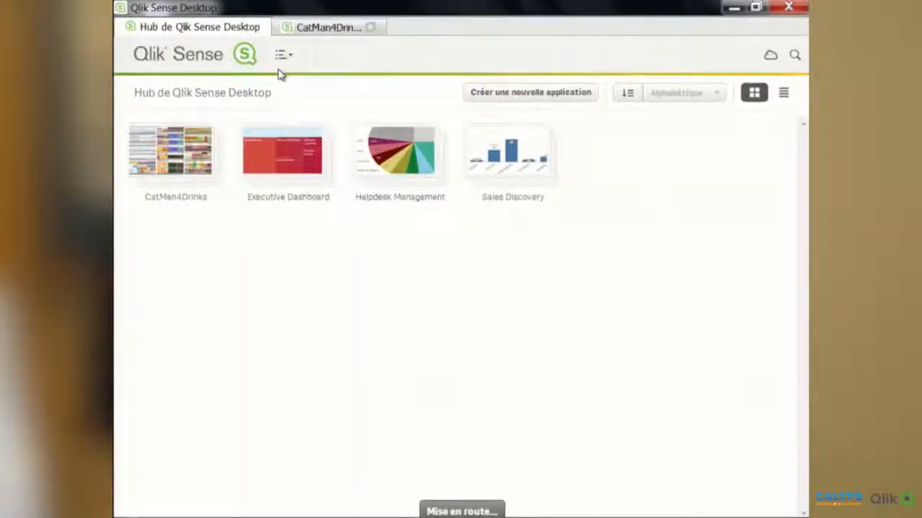
left_click(542, 94)
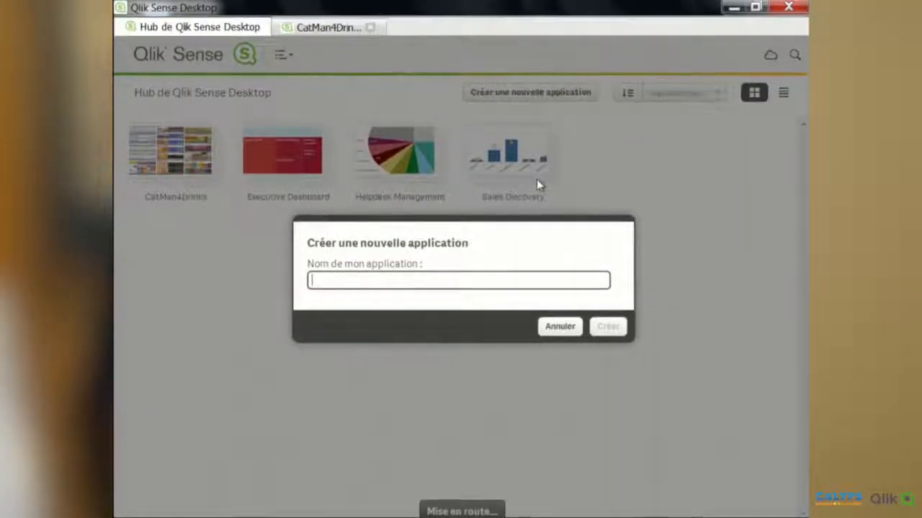
type("CAtMan")
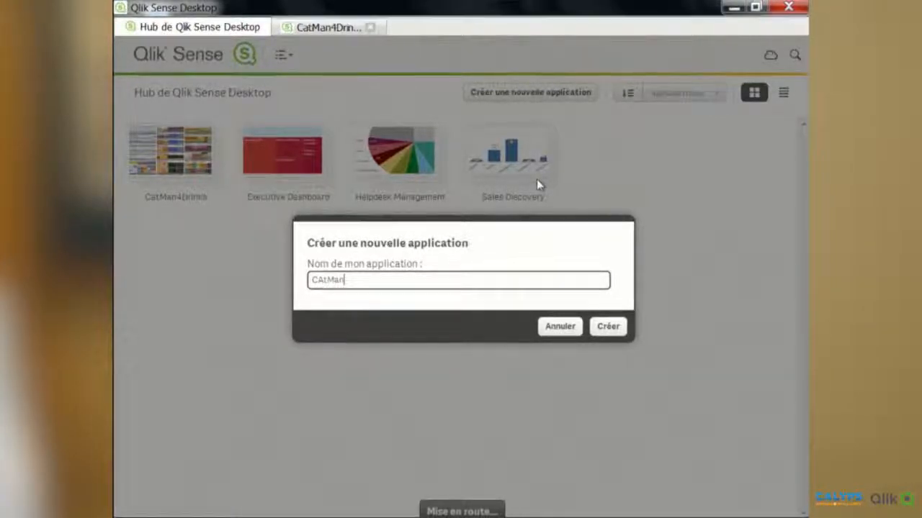
type("Liv")
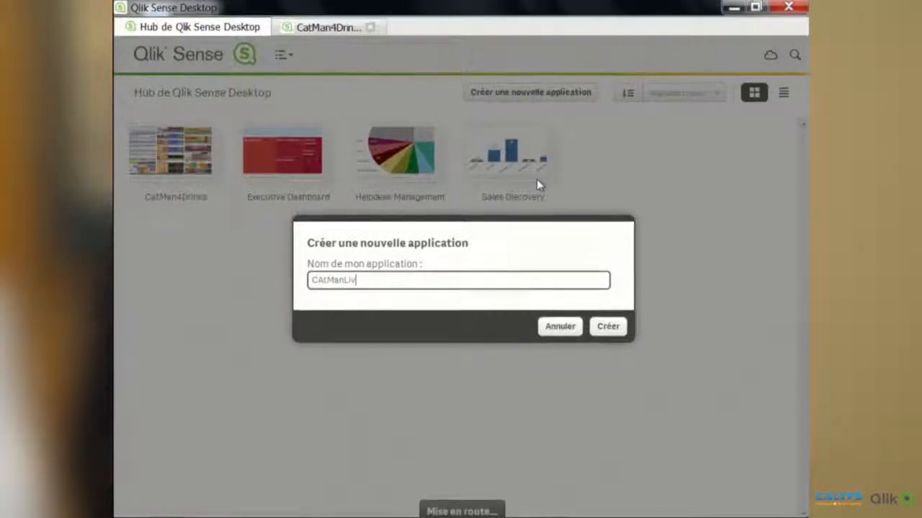
type("e")
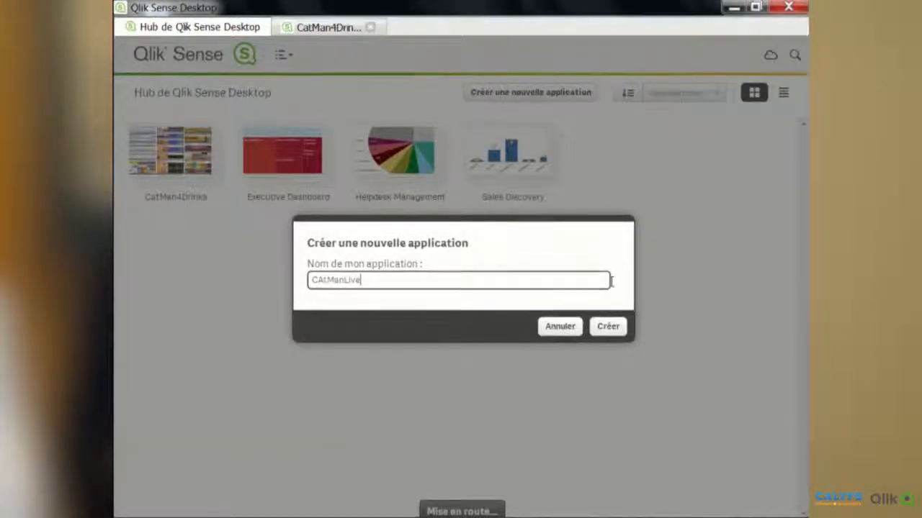
left_click(607, 327)
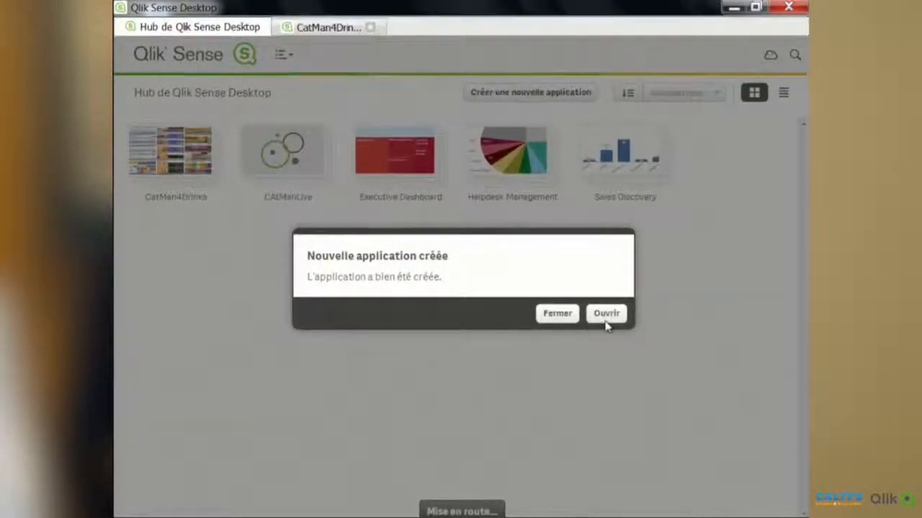
left_click(605, 314)
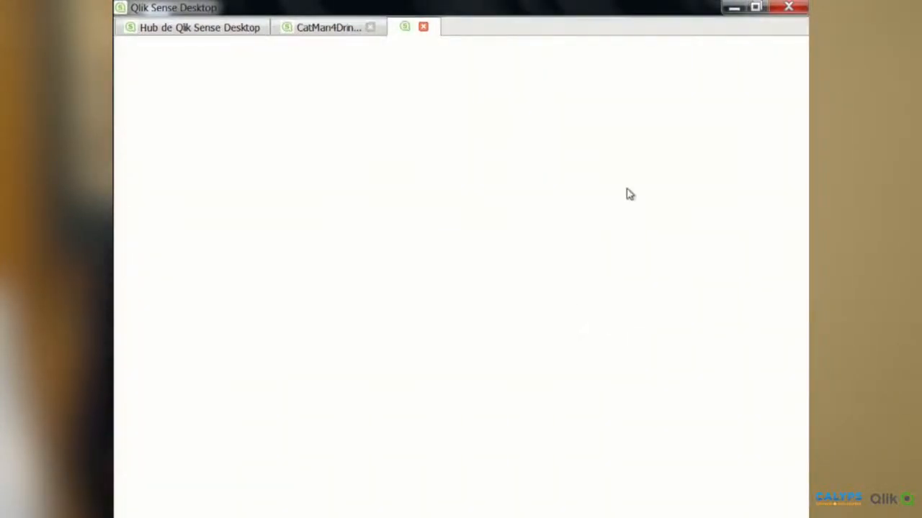
Step: Minimise Qlik Sense, open the Vente2012_2013 workbook from the desktop folder Demo Qlik Sense, and maximise its window
left_click(734, 10)
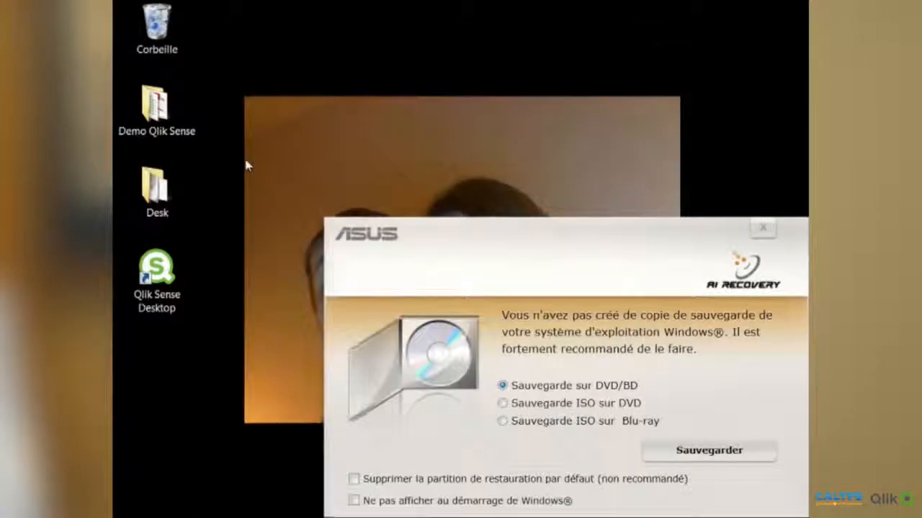
double_click(166, 133)
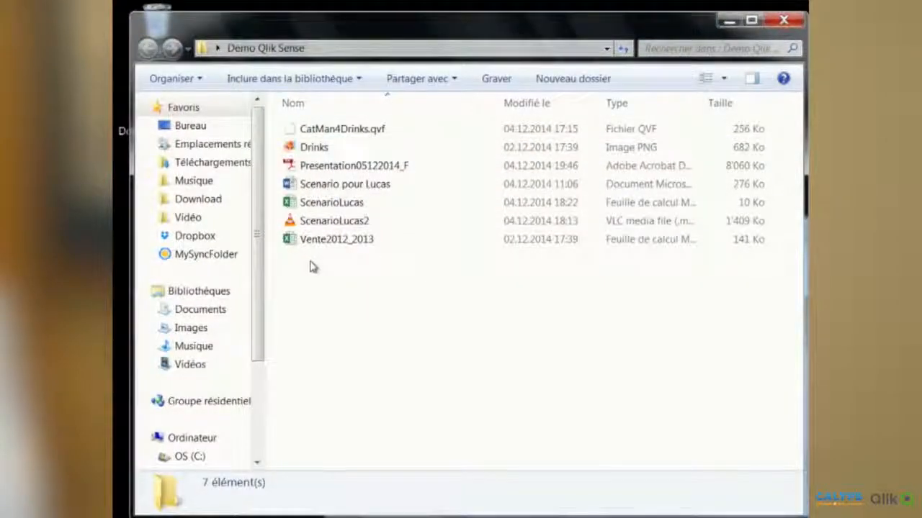
left_click(317, 244)
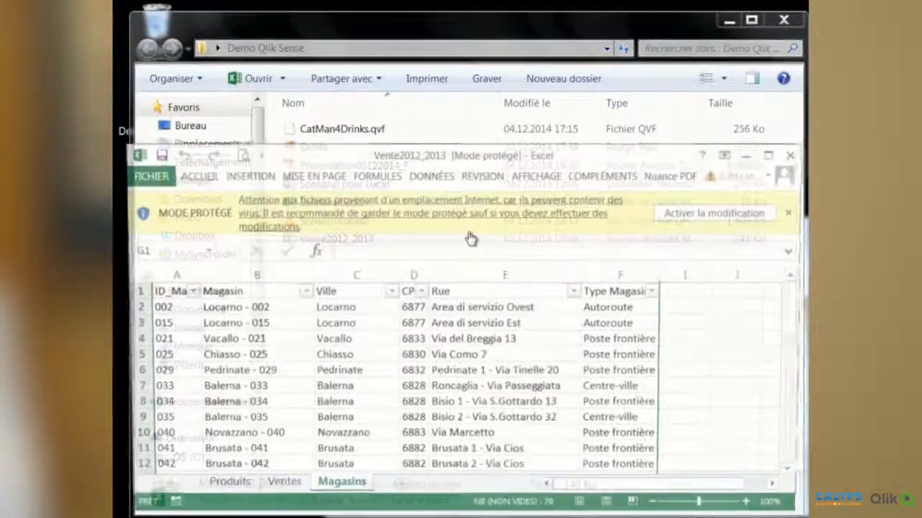
left_click(776, 154)
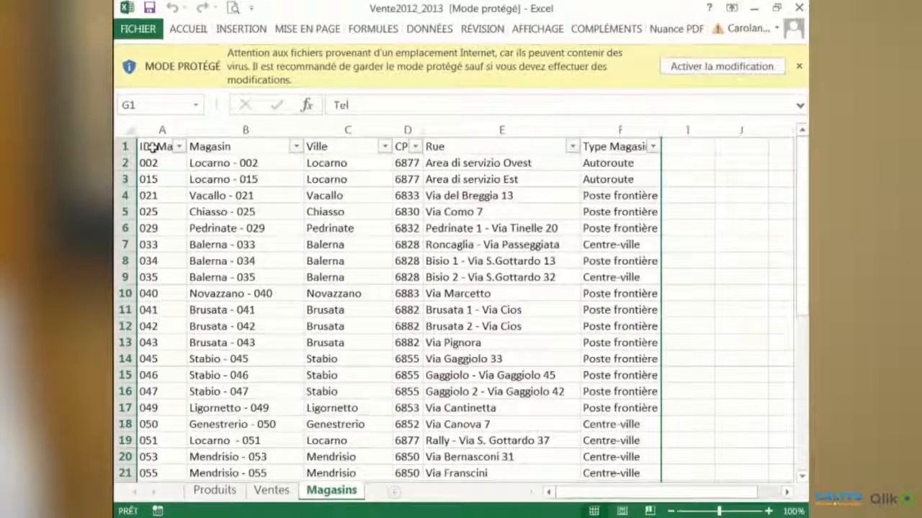
Step: Examine the product and sales columns on the Produits and Ventes sheets of the workbook
left_click(211, 491)
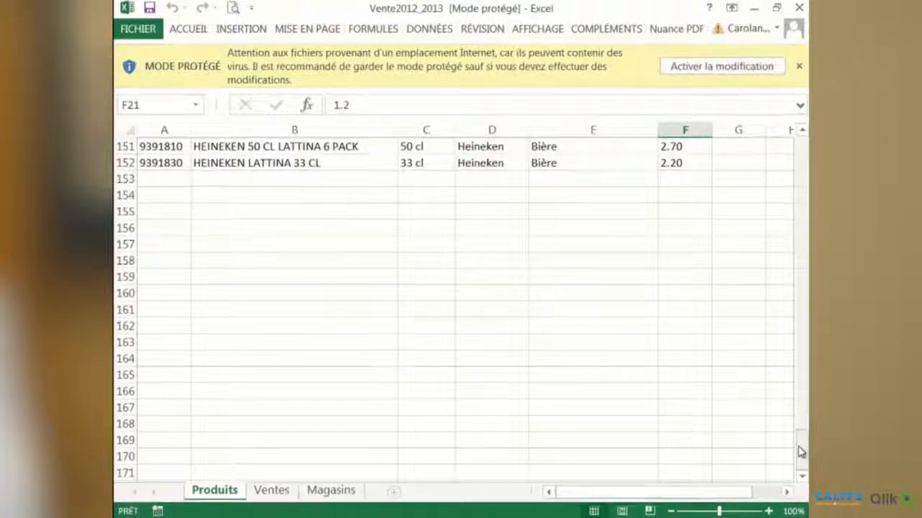
left_click_drag(801, 452, 807, 148)
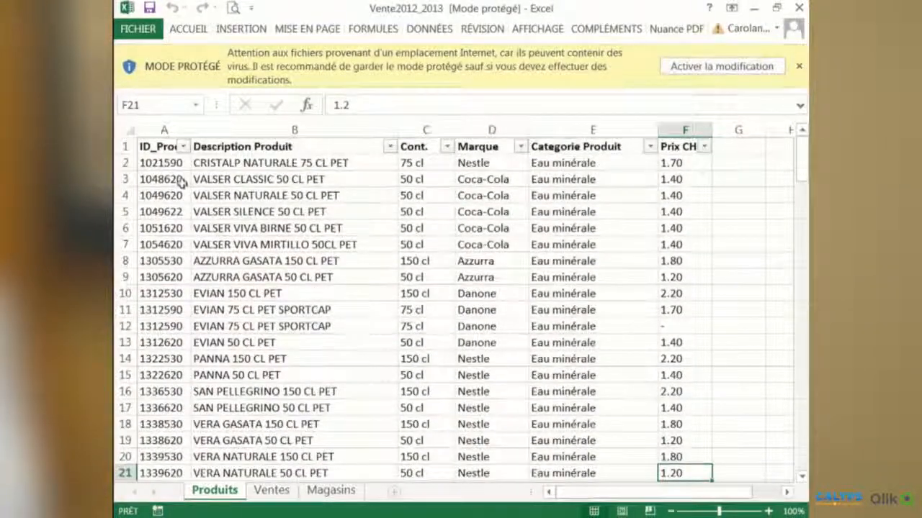
left_click(272, 491)
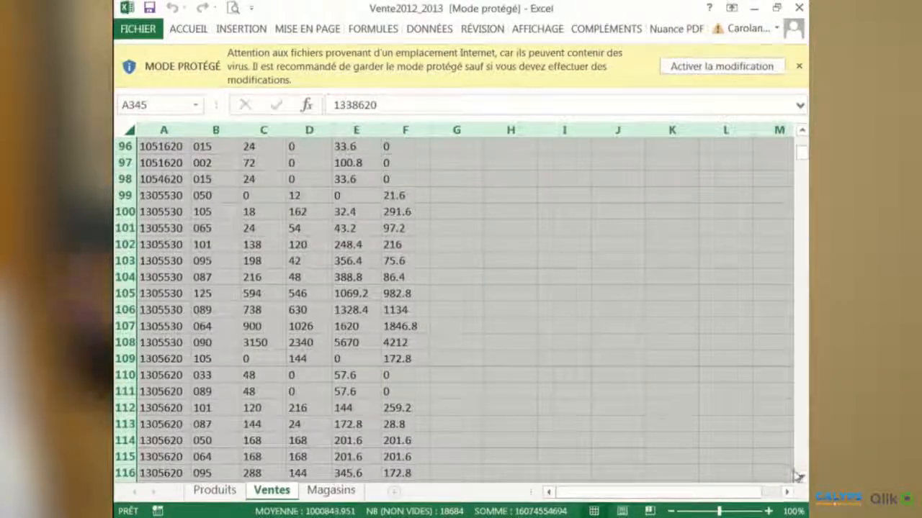
left_click_drag(806, 155, 804, 146)
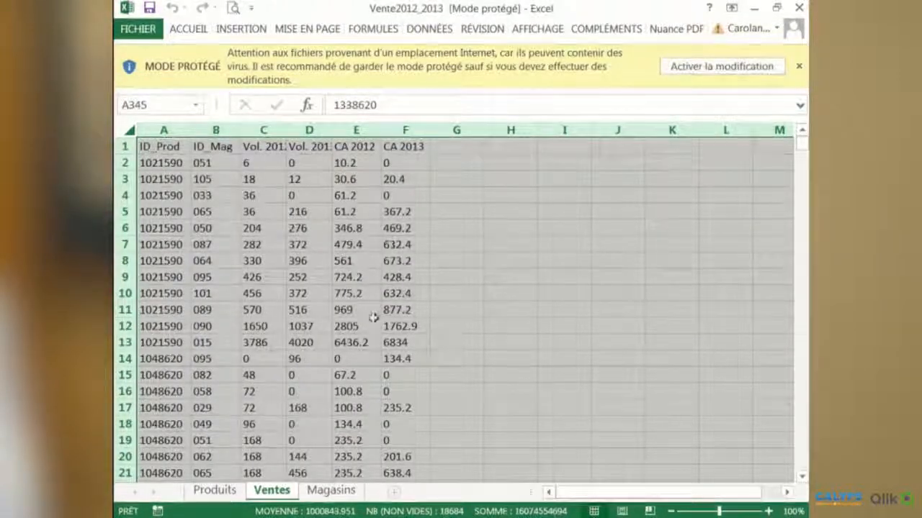
Step: Minimise the Vente2012_2013 workbook window to return to the Demo Qlik Sense folder
left_click(762, 9)
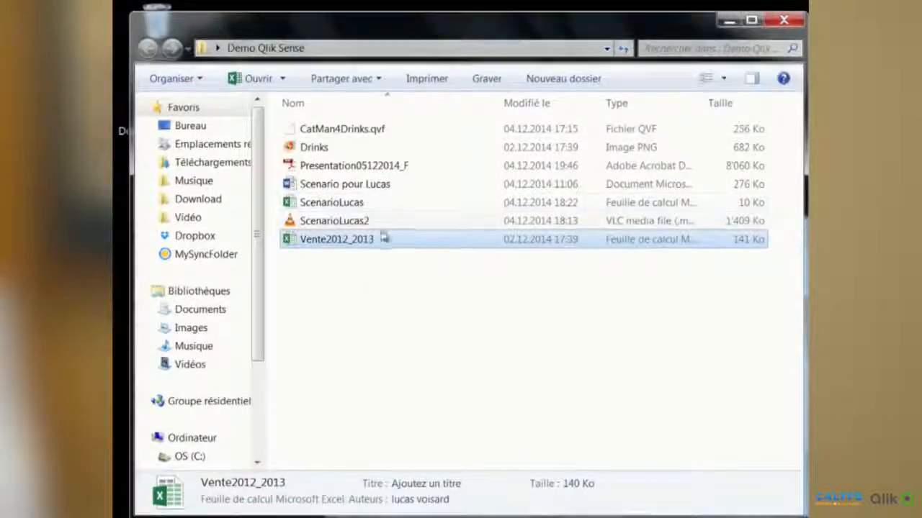
left_click_drag(358, 242, 339, 515)
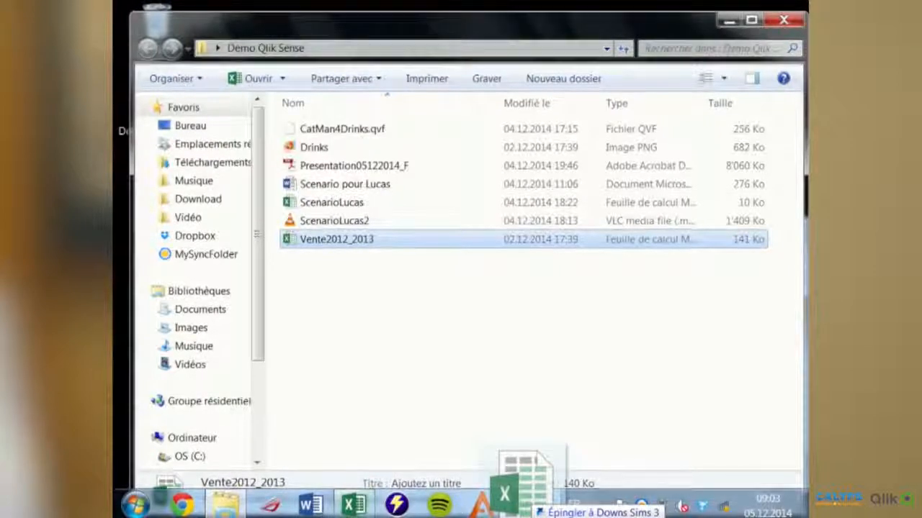
left_click_drag(533, 501, 446, 500)
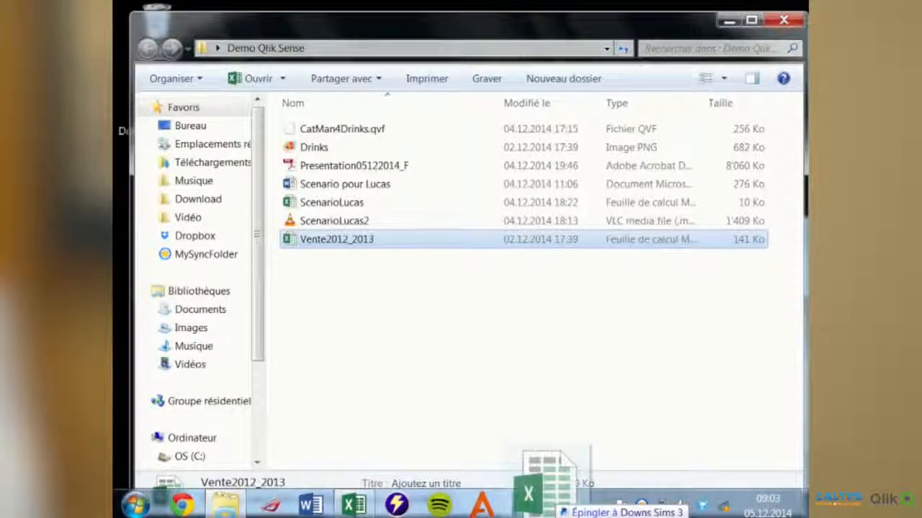
left_click_drag(554, 510, 551, 506)
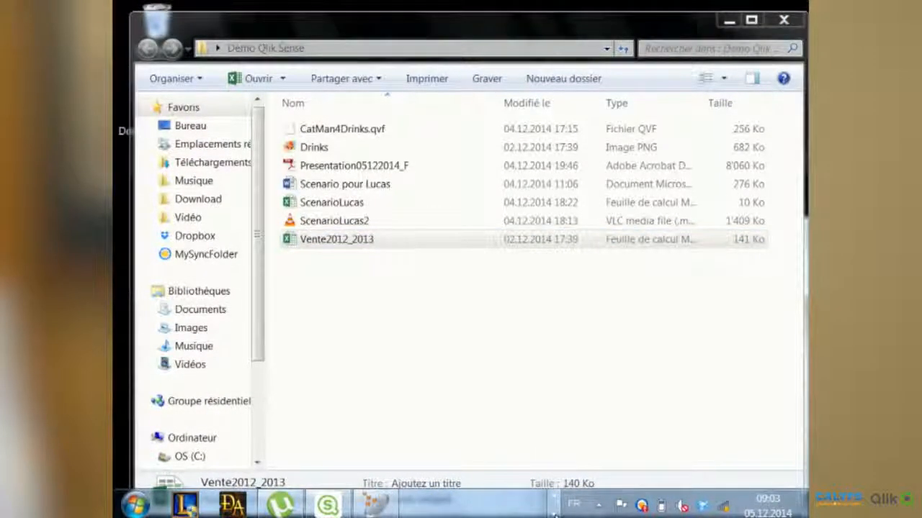
Step: Restore Qlik Sense Desktop to a smaller window and shrink the Demo Qlik Sense folder window so both are visible
left_click(330, 506)
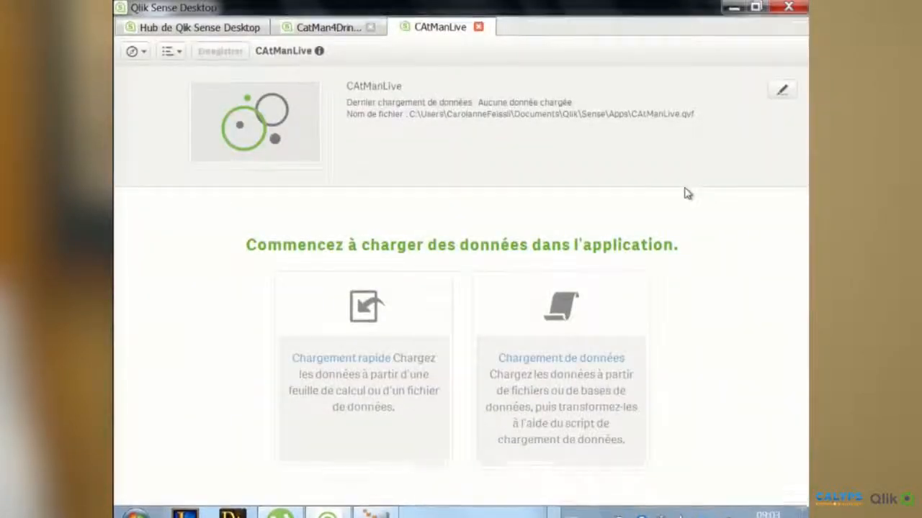
left_click(755, 8)
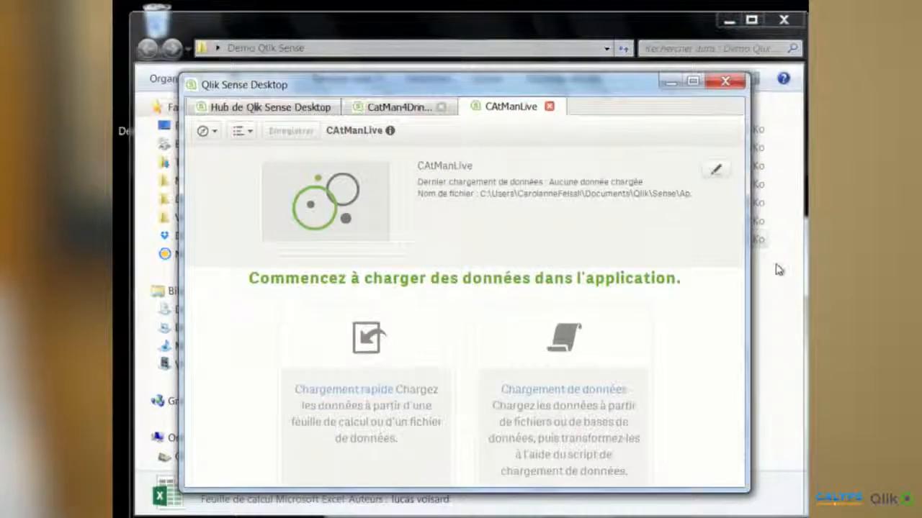
left_click(778, 270)
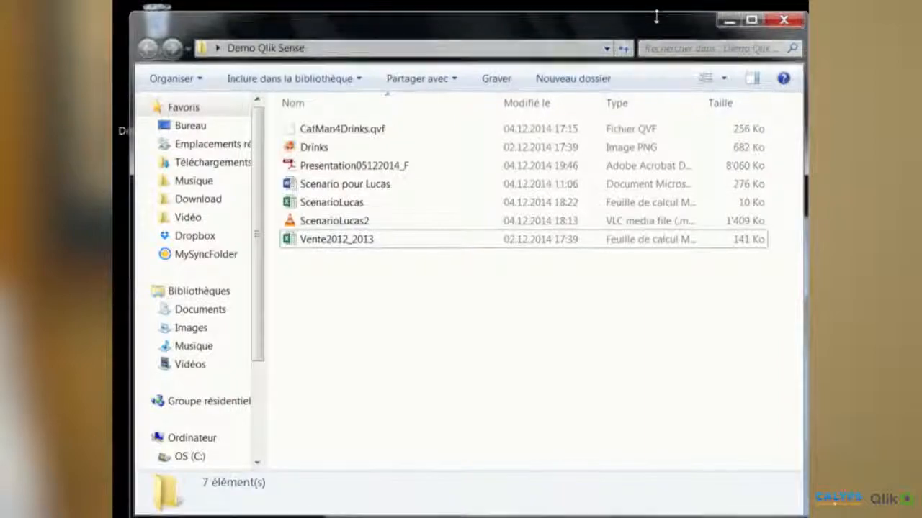
left_click_drag(648, 15, 648, 245)
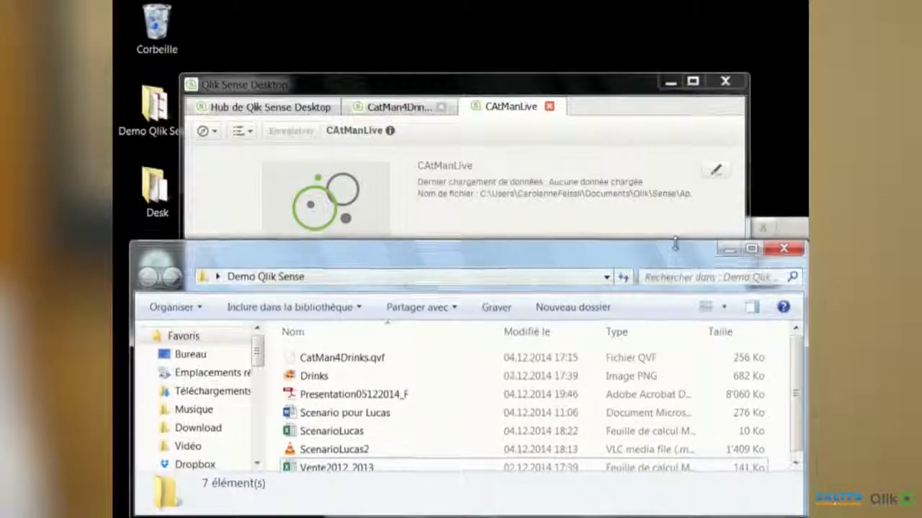
Step: Drop the Vente2012_2013 file from the folder onto the CAtManLive app and look through the Produits table preview
left_click(310, 468)
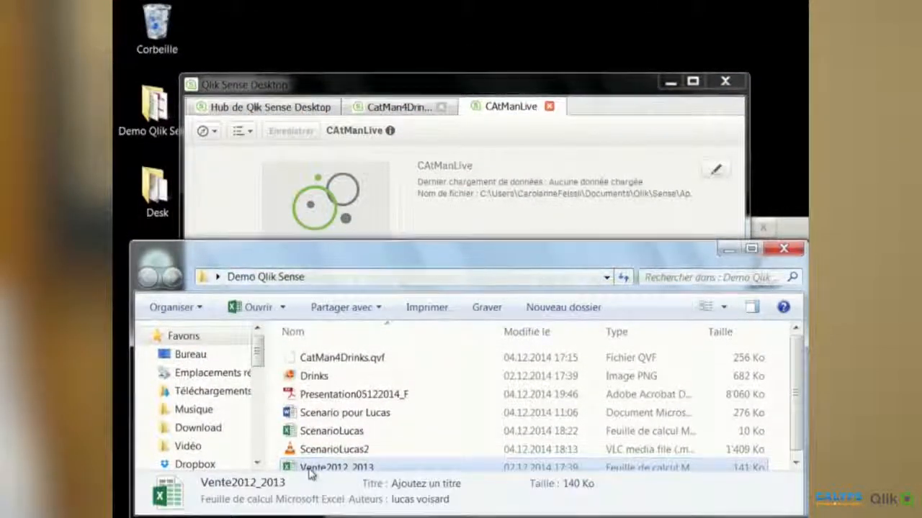
left_click_drag(310, 469, 417, 201)
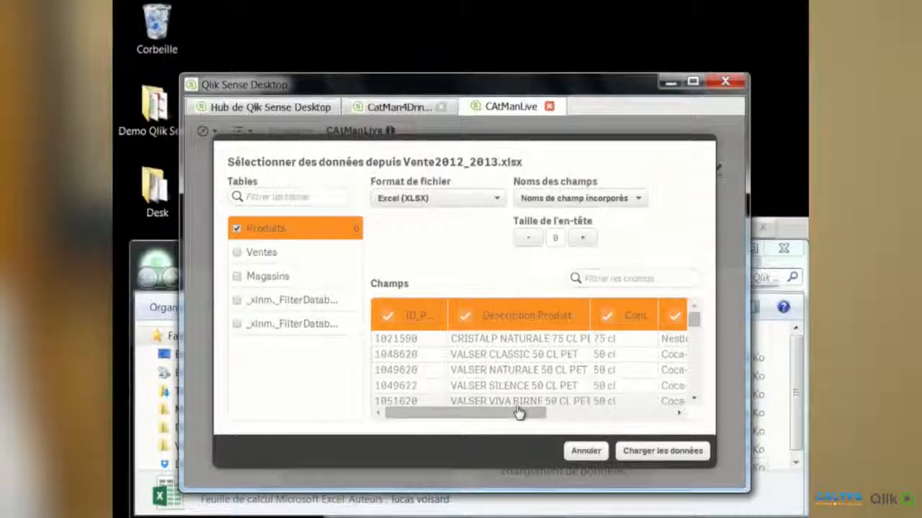
scroll(521, 406, "down", 3)
scroll(539, 374, "down", 3)
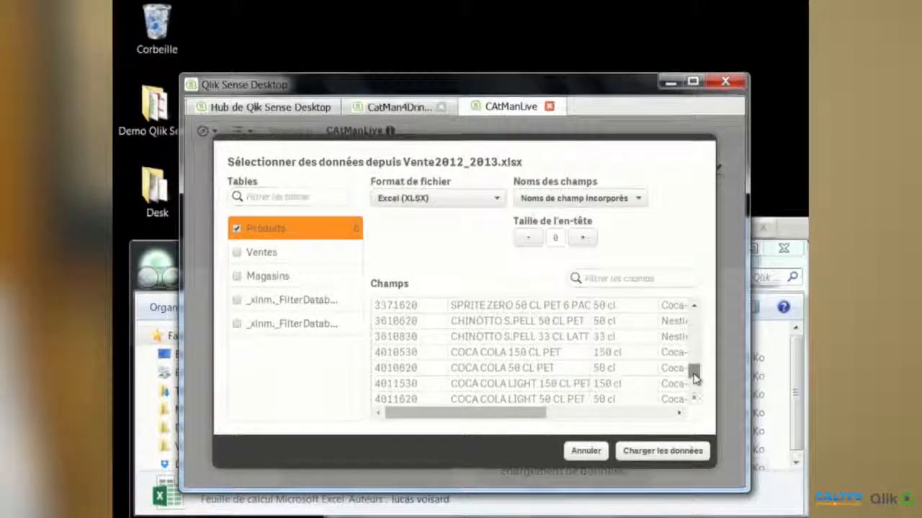
left_click_drag(694, 372, 692, 319)
left_click_drag(523, 416, 689, 448)
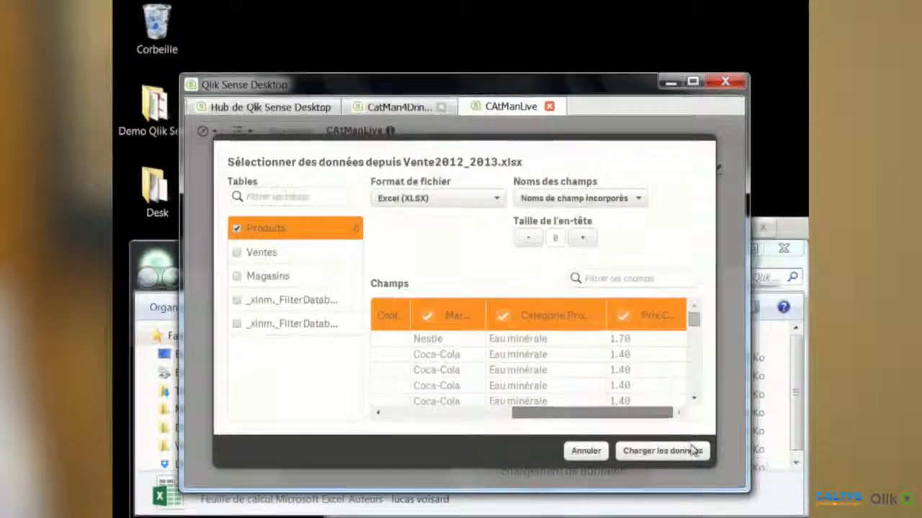
Step: Load the Ventes and Magasins tables together with Produits, and open the new sheet for editing in a maximised window
left_click(237, 253)
left_click(237, 278)
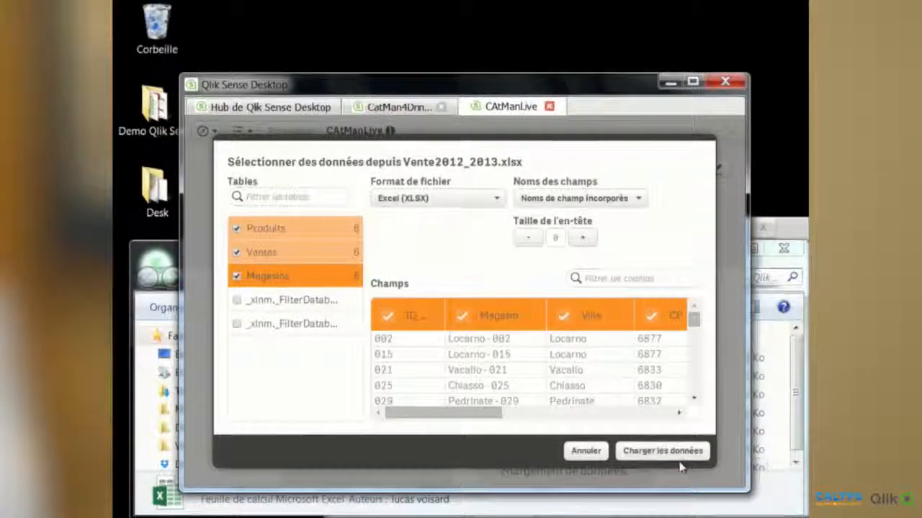
left_click(655, 451)
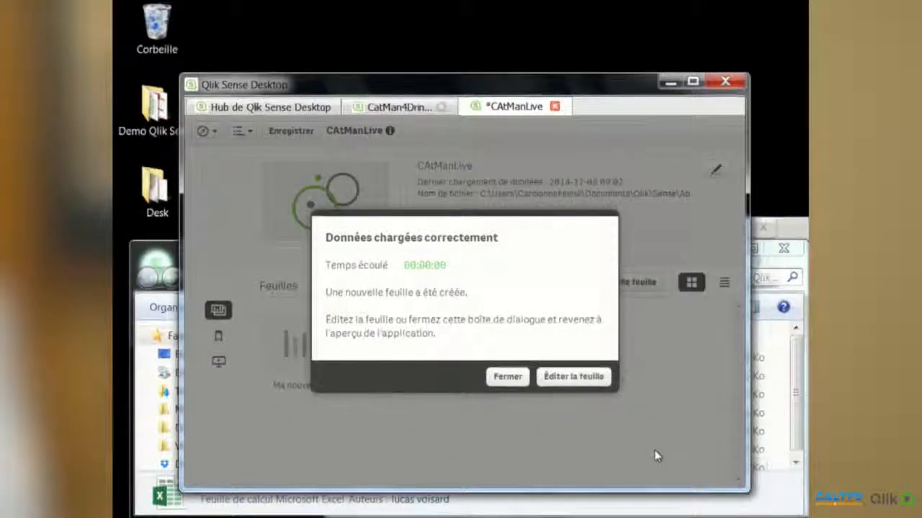
left_click(587, 383)
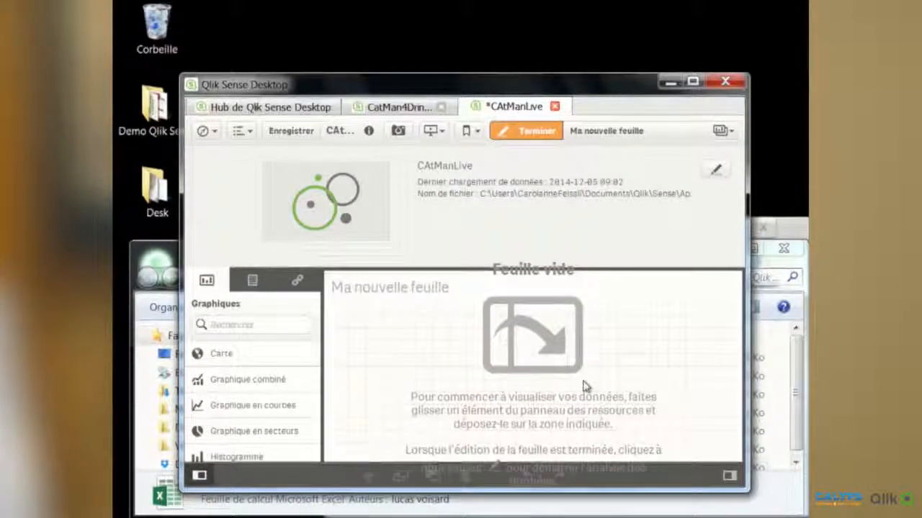
left_click(696, 82)
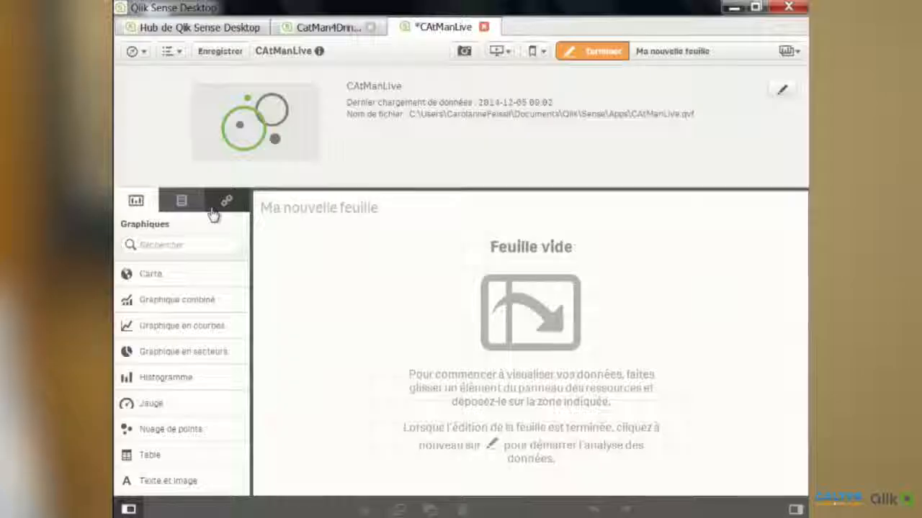
Step: Start a new master measure and build its expression as the Sum of the CA 2013 field
left_click(216, 207)
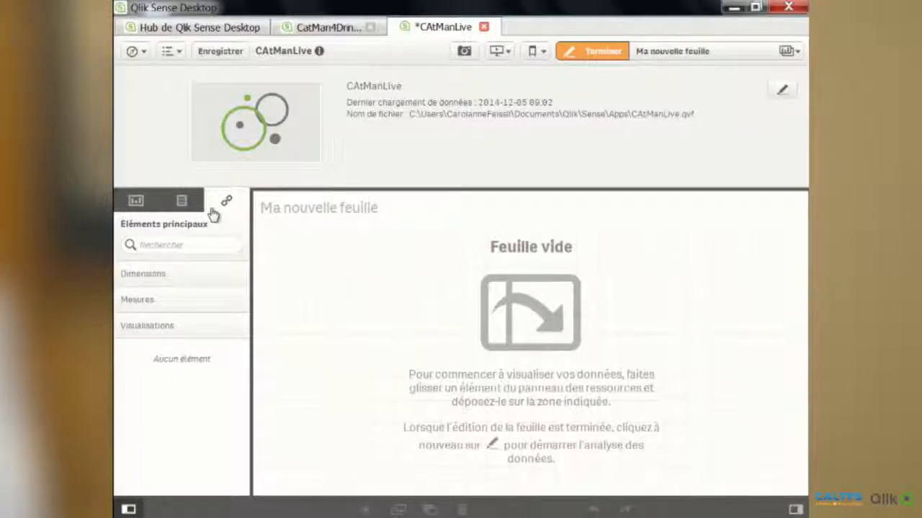
left_click(177, 309)
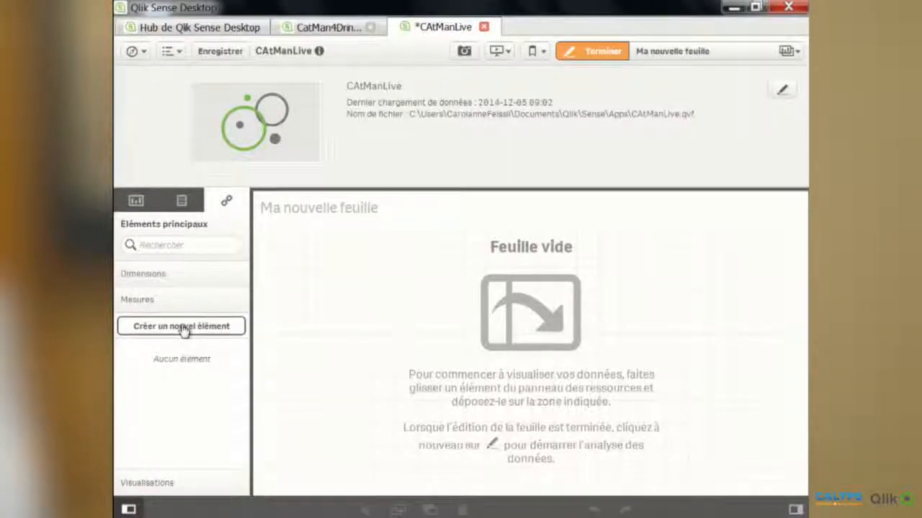
left_click(184, 329)
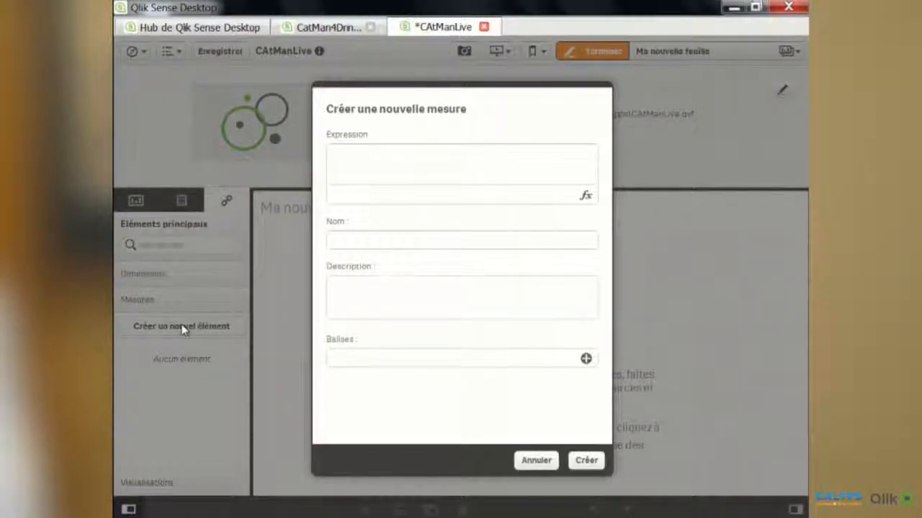
left_click(372, 156)
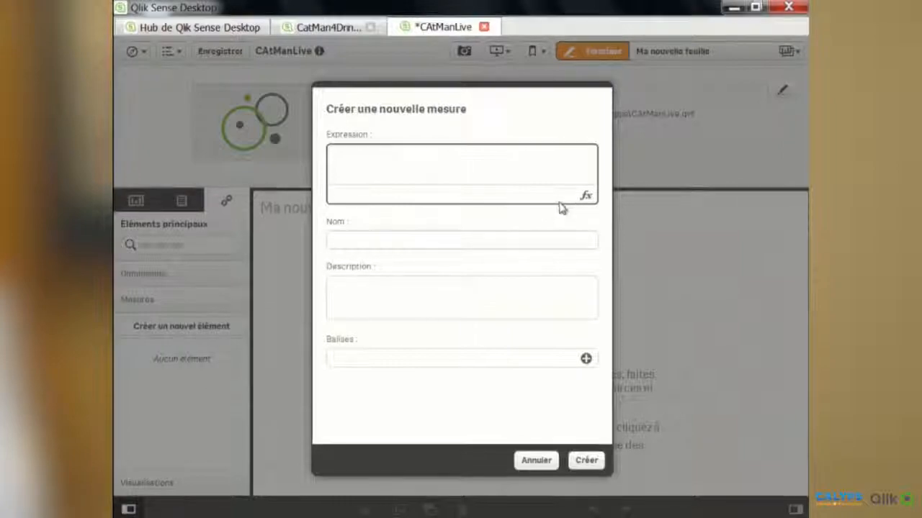
left_click(586, 197)
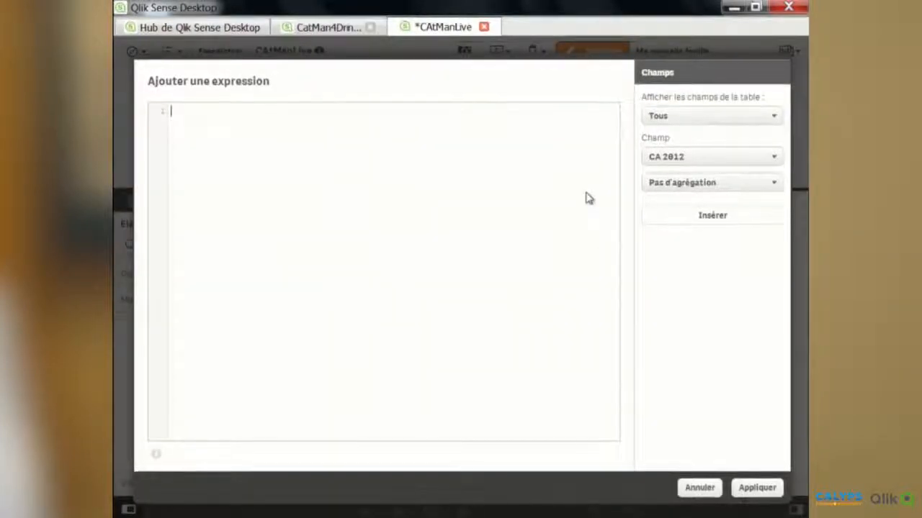
left_click(700, 160)
left_click(714, 185)
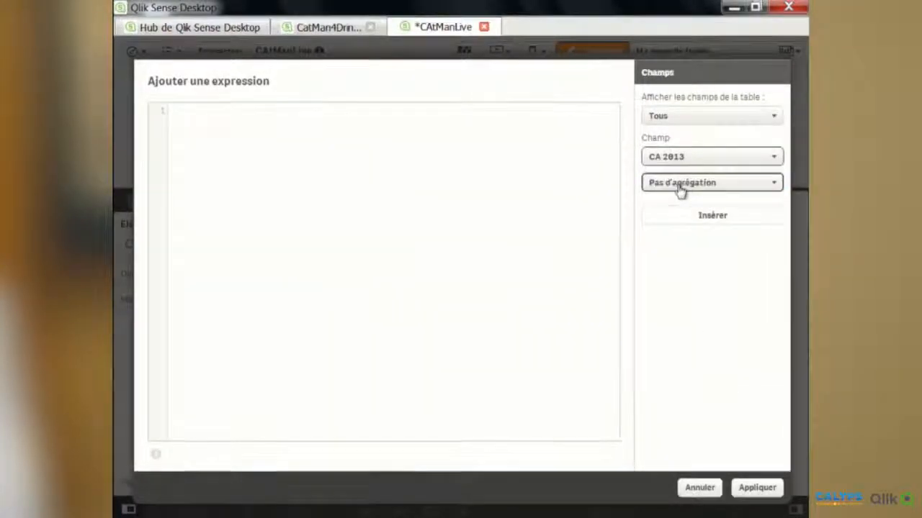
left_click(678, 185)
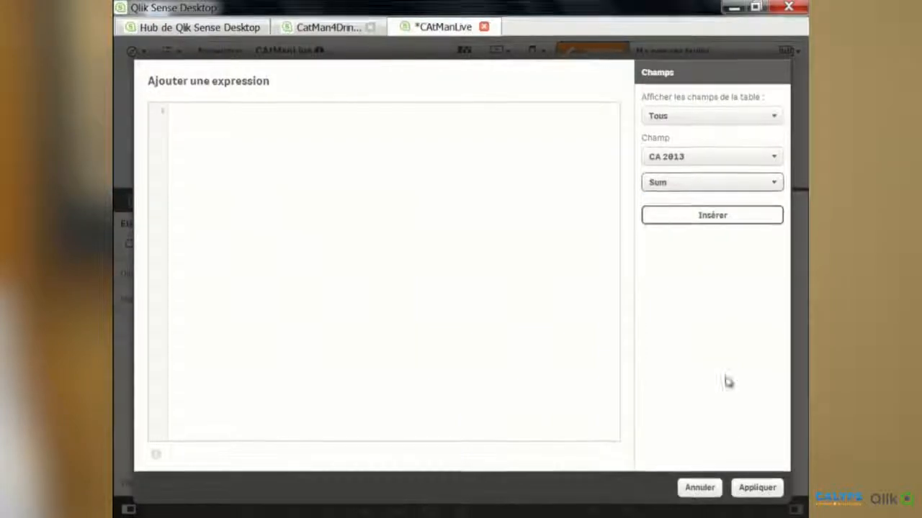
left_click(695, 218)
left_click(758, 488)
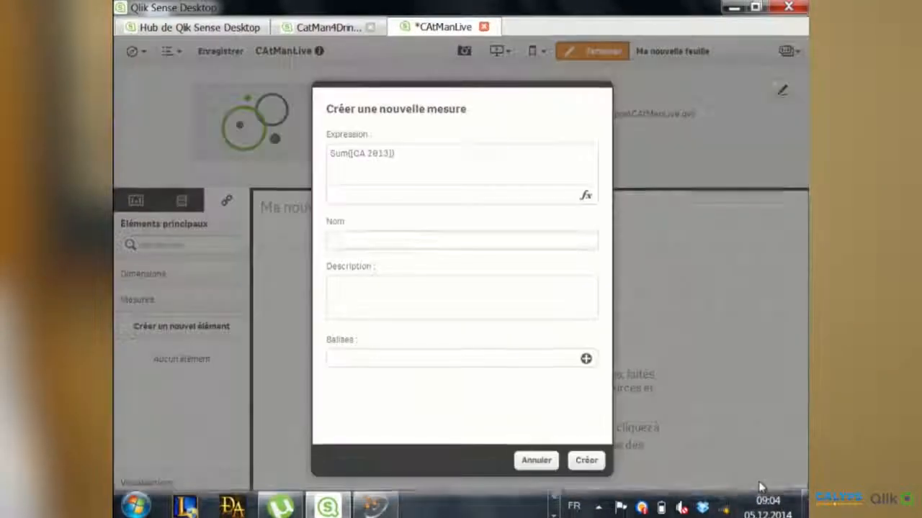
Step: Name the measure Chiffre affaires 2013 and create it
left_click(477, 246)
type("Chiffre affair")
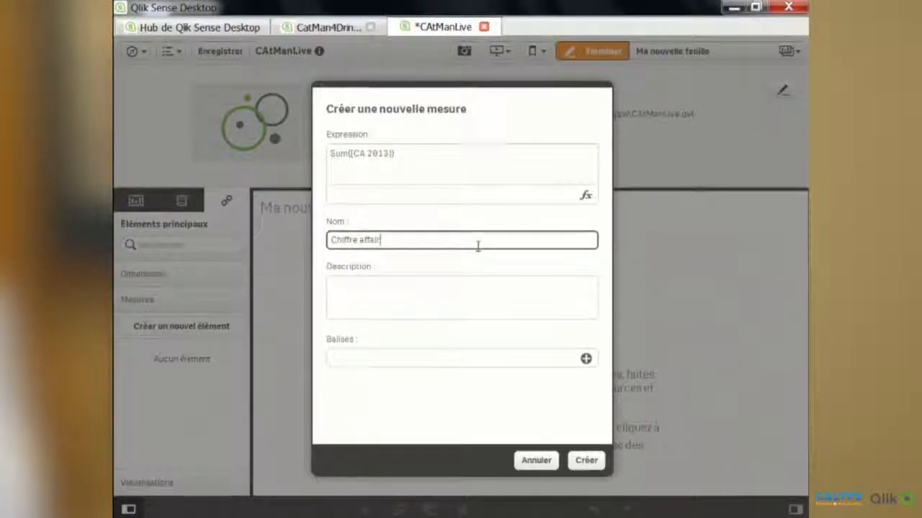
type("es 2013")
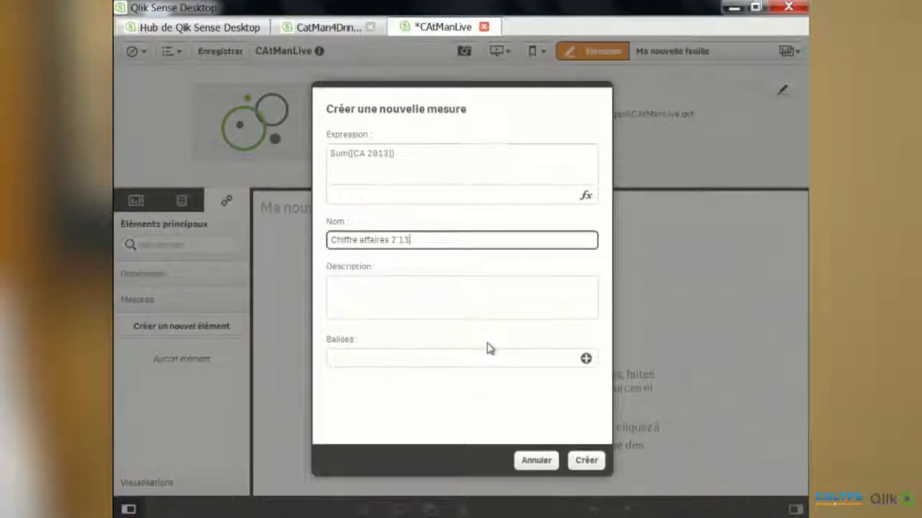
key("BackSpace")
key("BackSpace")
key("BackSpace")
key("BackSpace")
type("2013")
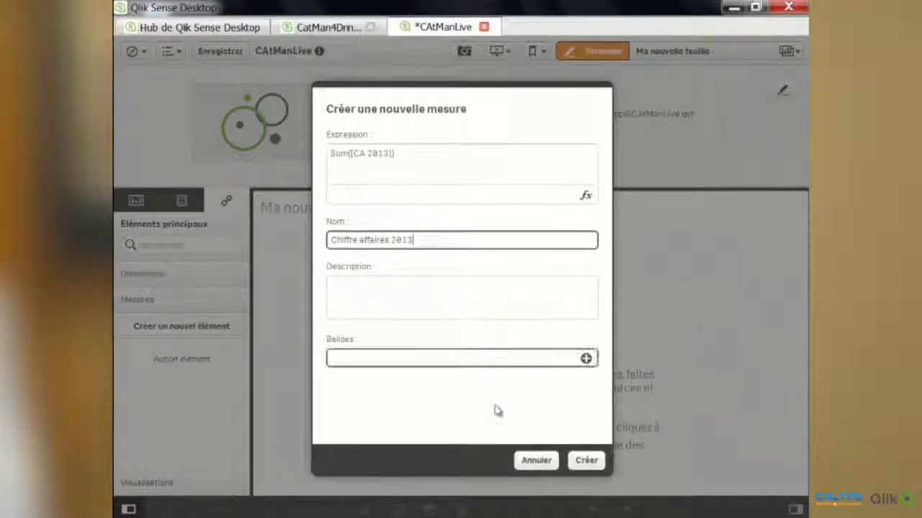
left_click(586, 461)
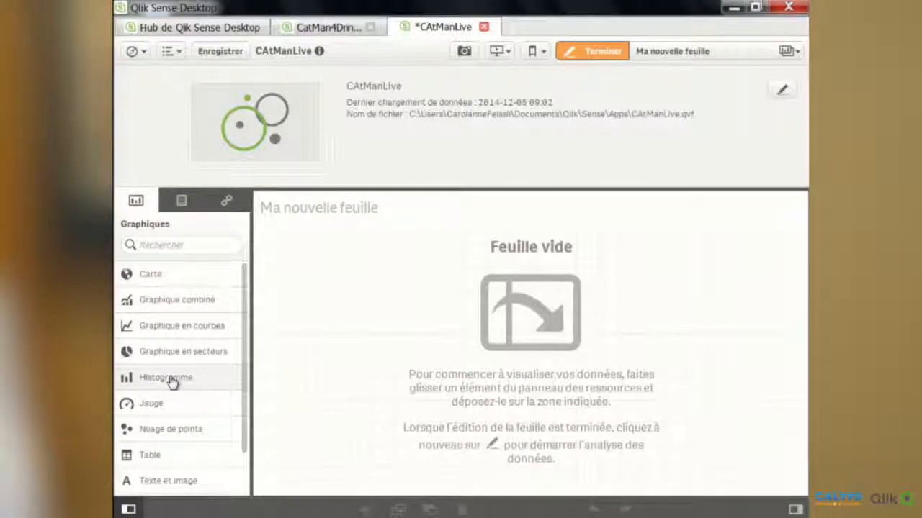
Step: Add a bar chart to the sheet with dimension Magasin and measure Chiffre affaires 2013, and open its presentation settings
left_click_drag(173, 382, 333, 343)
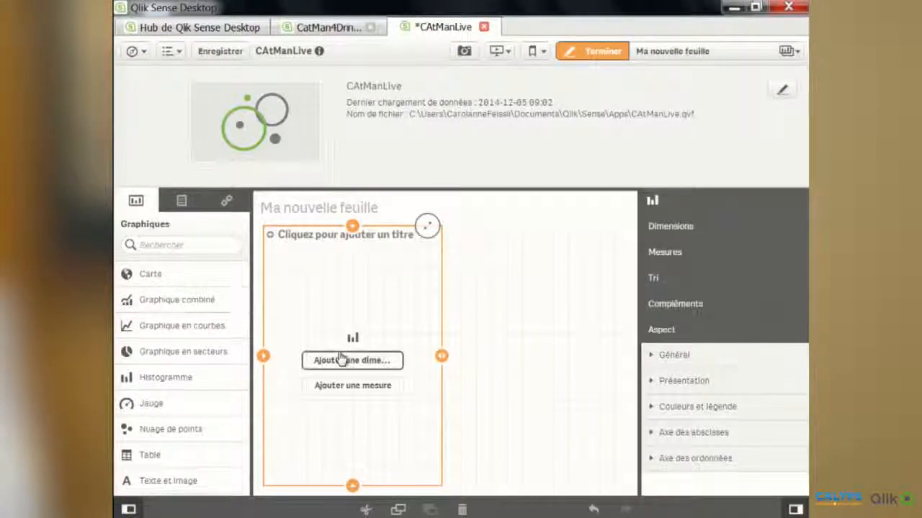
left_click(340, 360)
type("maga")
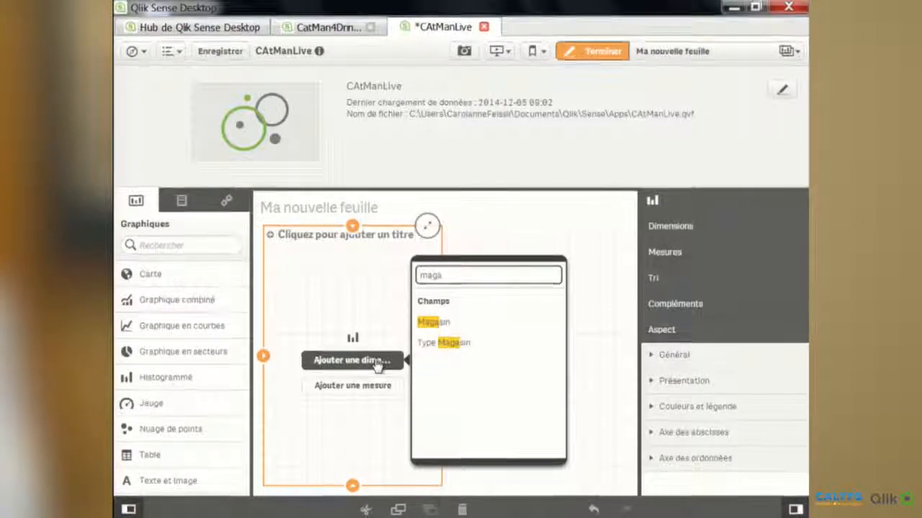
left_click(449, 322)
left_click(350, 389)
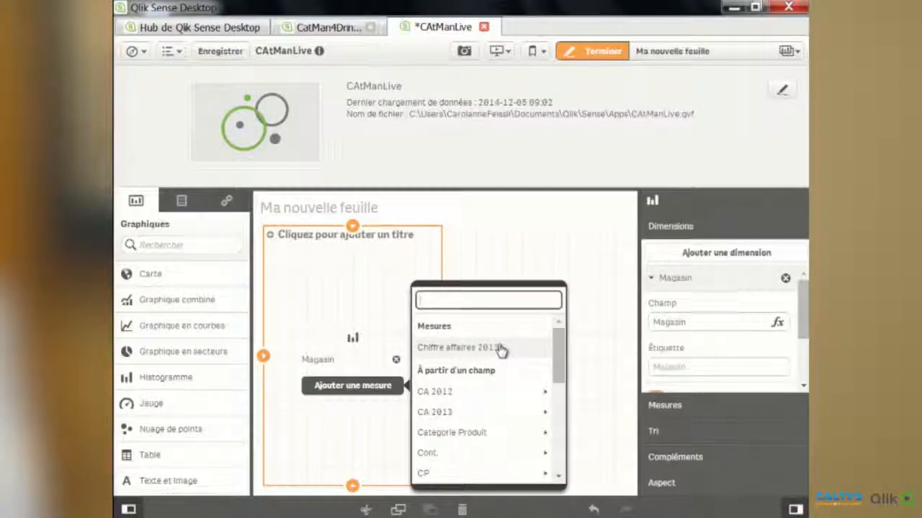
left_click(502, 349)
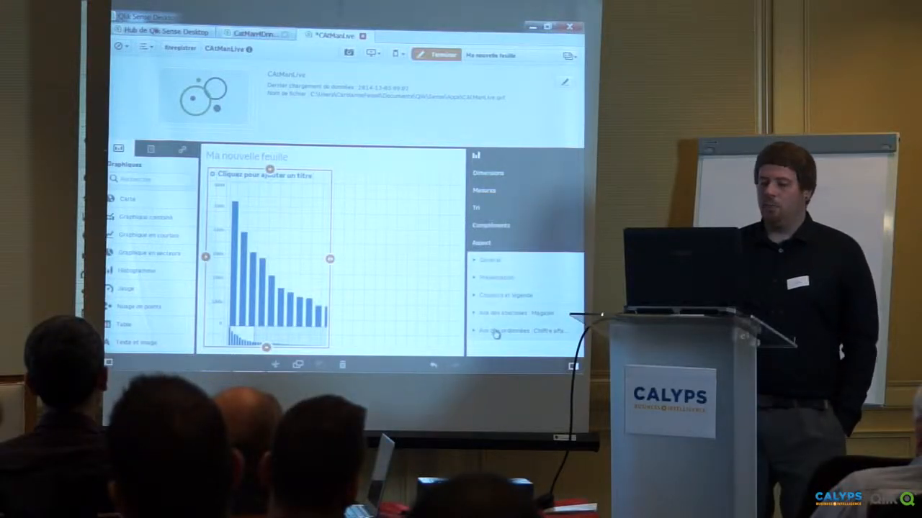
left_click(500, 280)
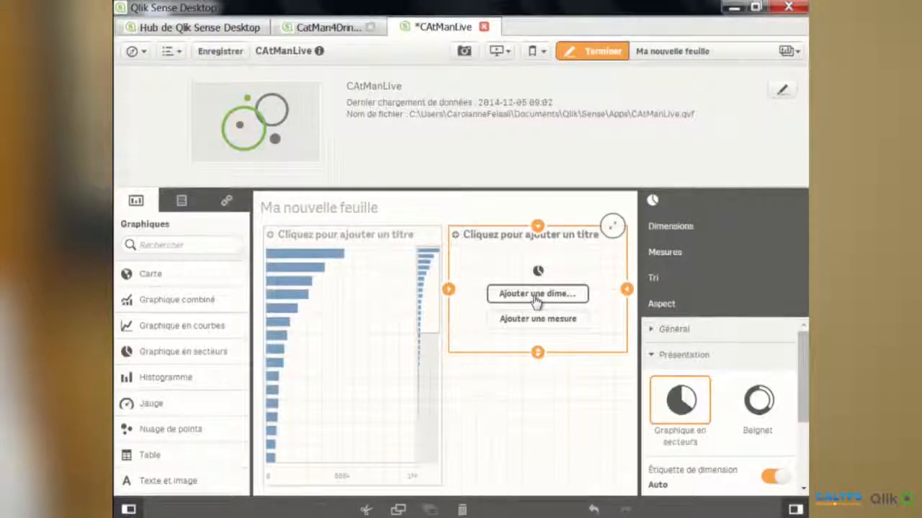
Step: Set Marque as the dimension of the pie chart and add its measure
left_click(536, 294)
type("Marqu")
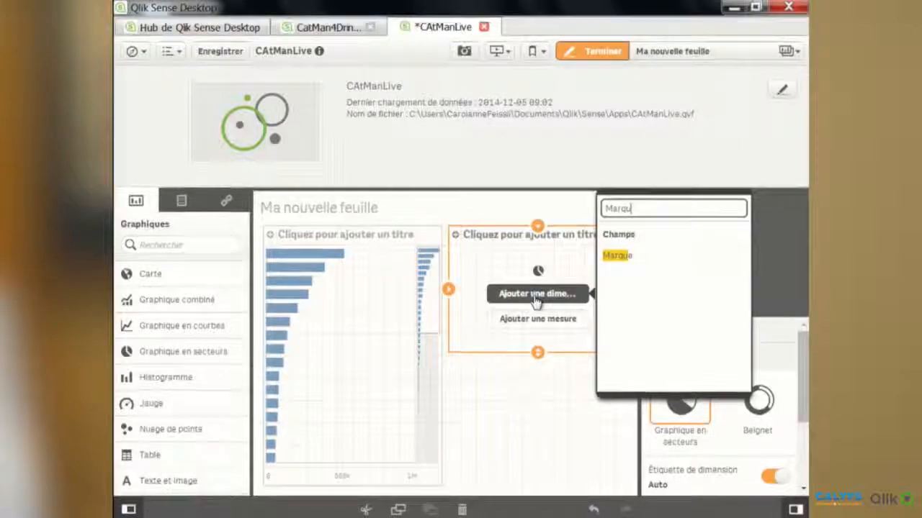
left_click(648, 258)
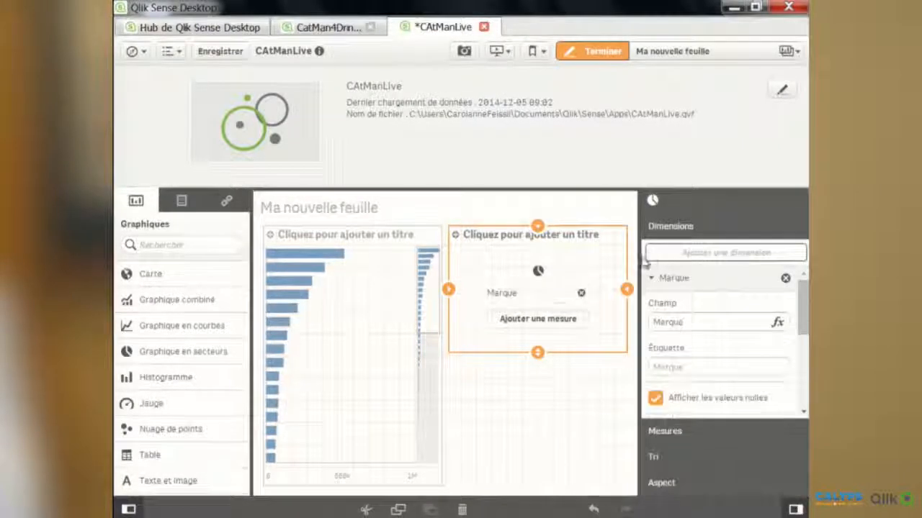
left_click(537, 319)
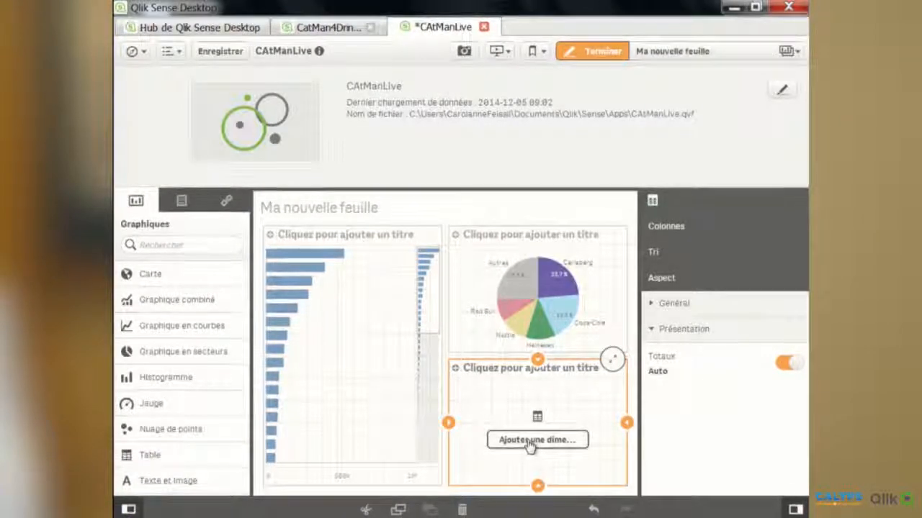
Step: Give the new table a Description Produit dimension column and a Chiffre affaires 2013 measure column
left_click(537, 440)
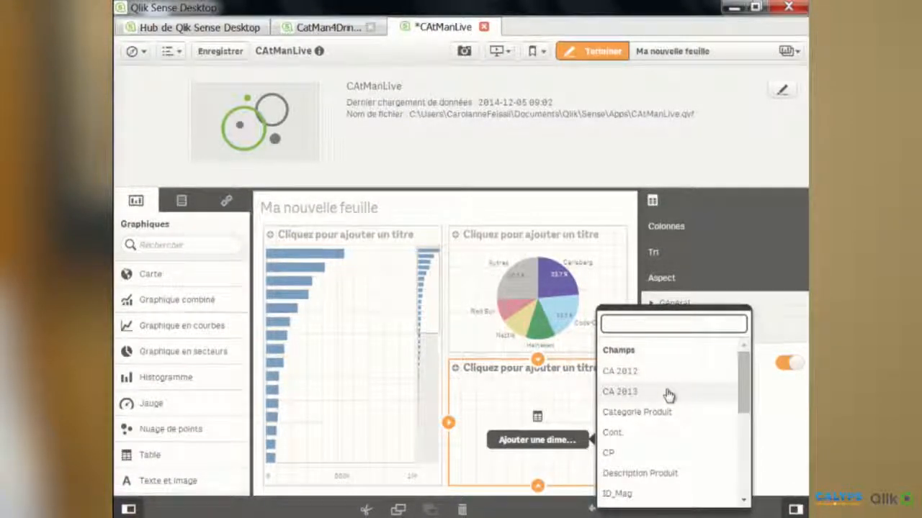
type("prod")
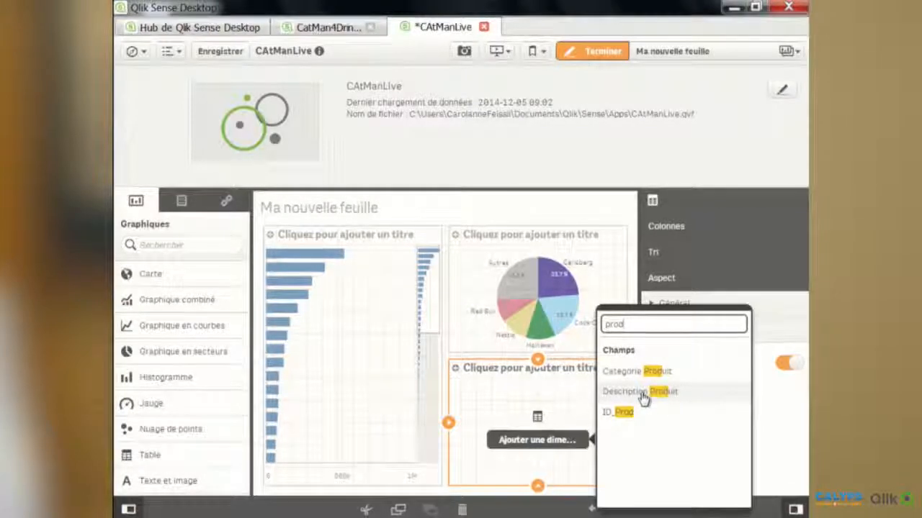
left_click(643, 393)
left_click(749, 266)
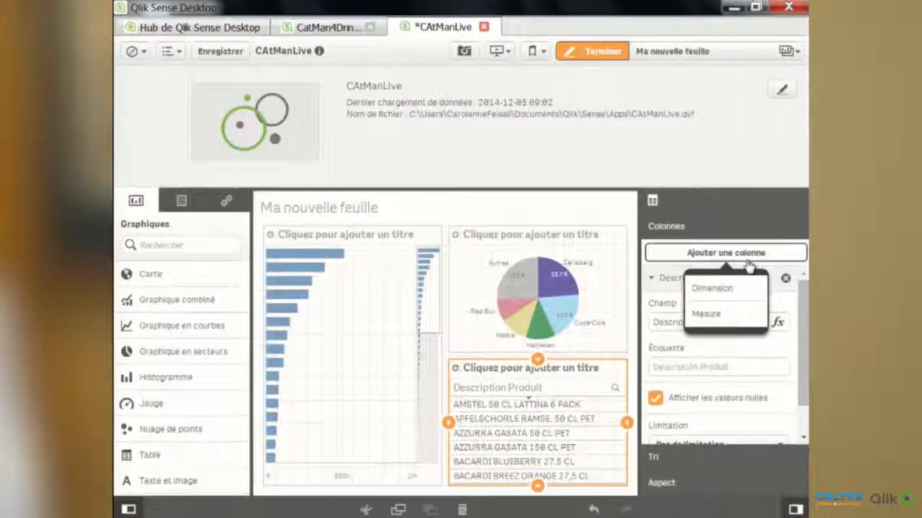
left_click(731, 315)
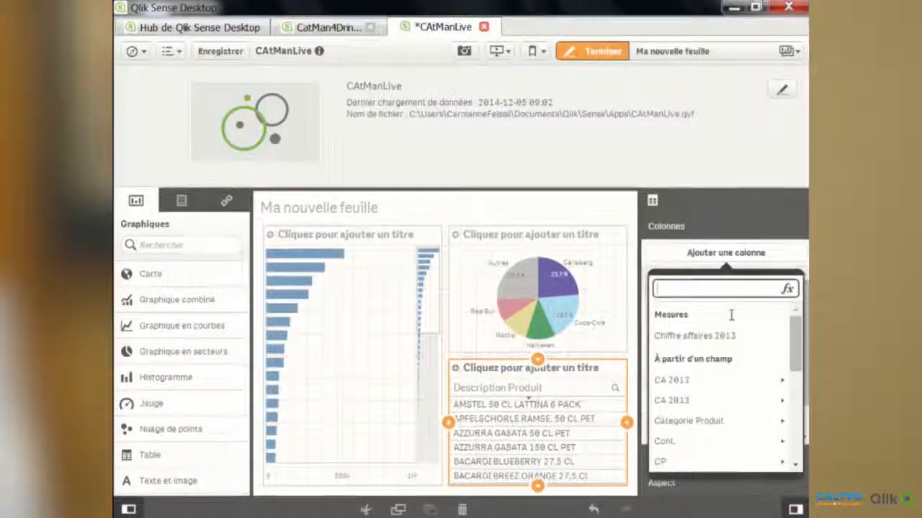
left_click(684, 337)
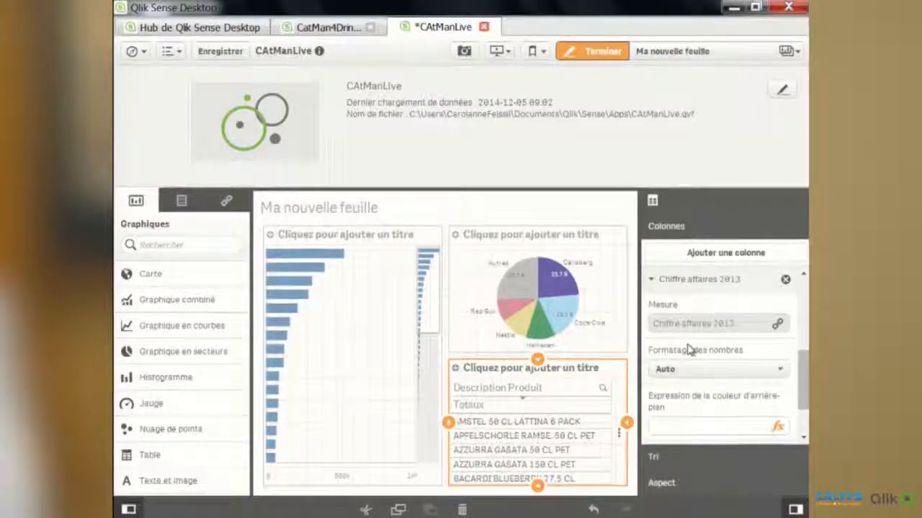
Step: Enlarge the product table and put Chiffre affaires 2013 ahead of Description Produit in its sort order
left_click(612, 358)
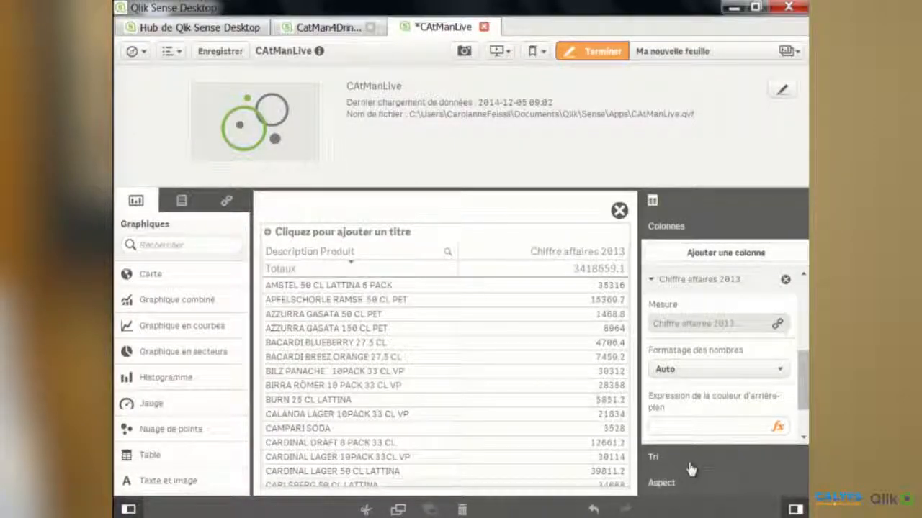
left_click(689, 466)
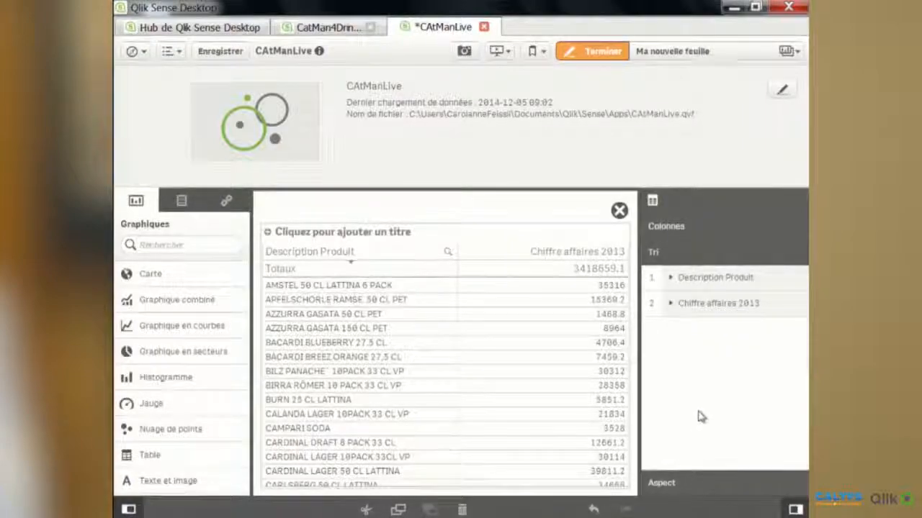
left_click_drag(712, 305, 709, 280)
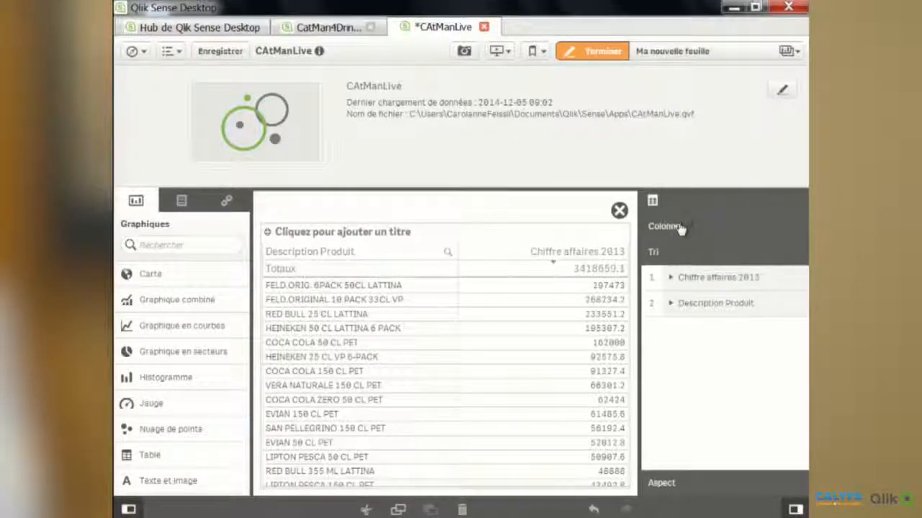
Step: Format the table's Chiffre affaires 2013 column as Devise with CHF in the format pattern, and return the table to its normal size
left_click(680, 228)
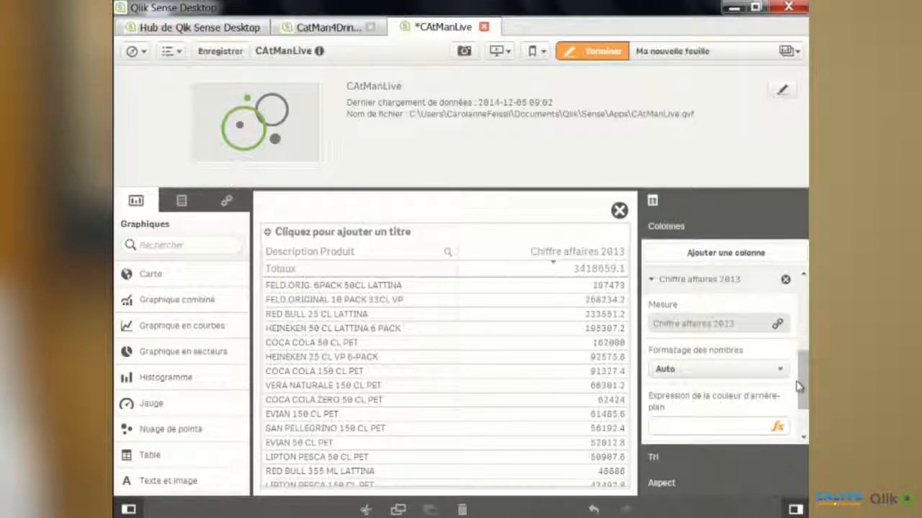
mouse_move(804, 389)
left_mouse_down()
mouse_move(805, 410)
mouse_move(805, 347)
mouse_move(804, 392)
left_mouse_up()
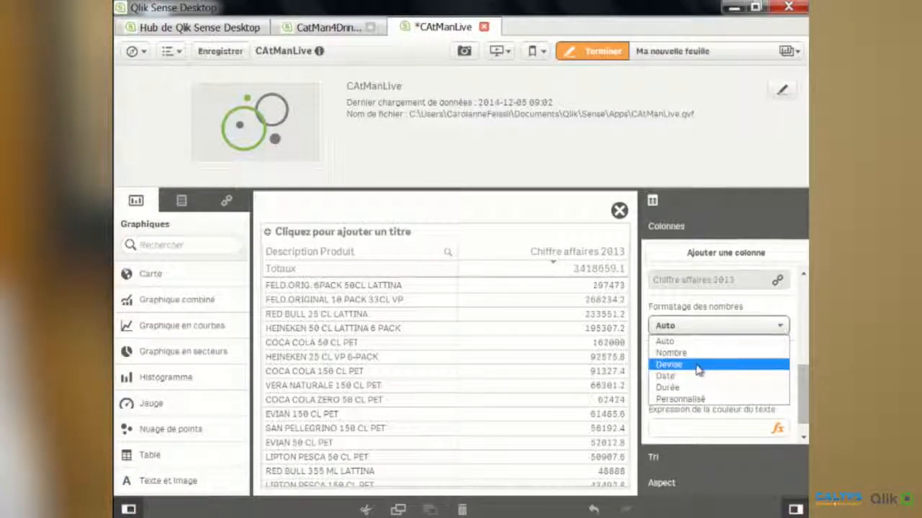
left_click(697, 367)
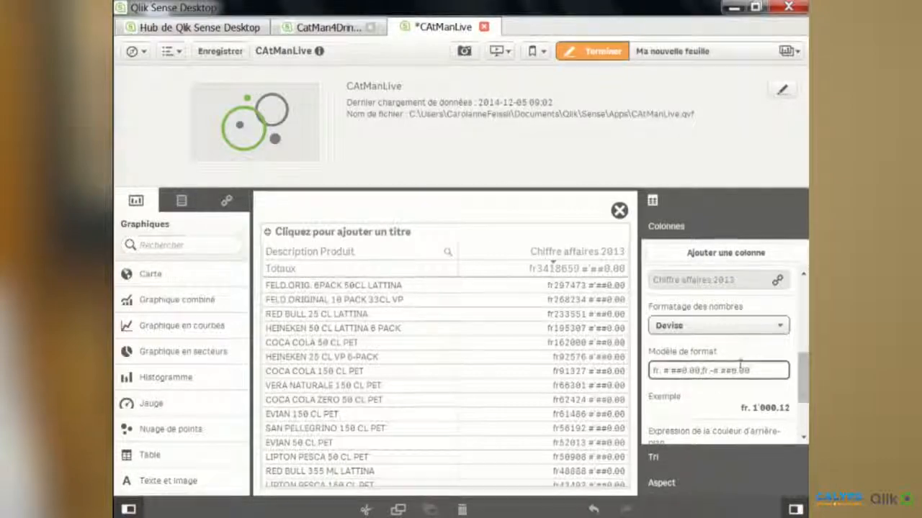
left_click(765, 370)
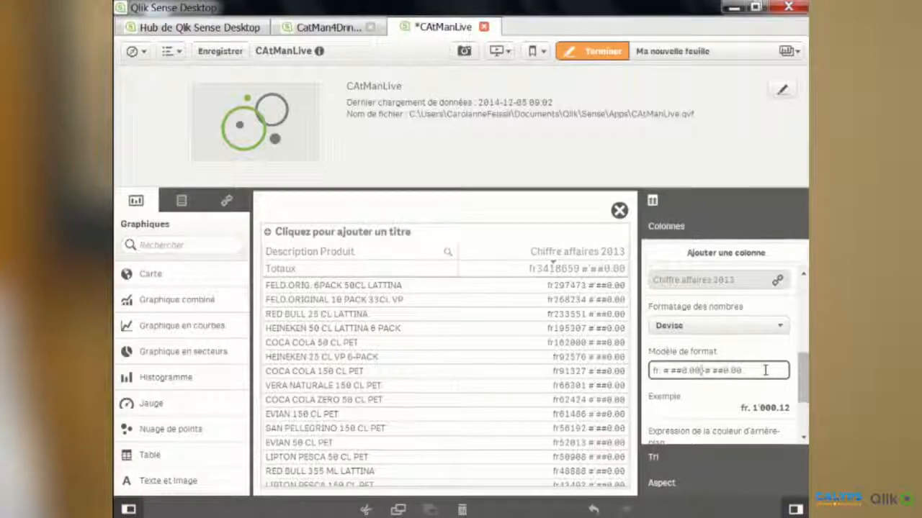
key("BackSpace")
key("BackSpace")
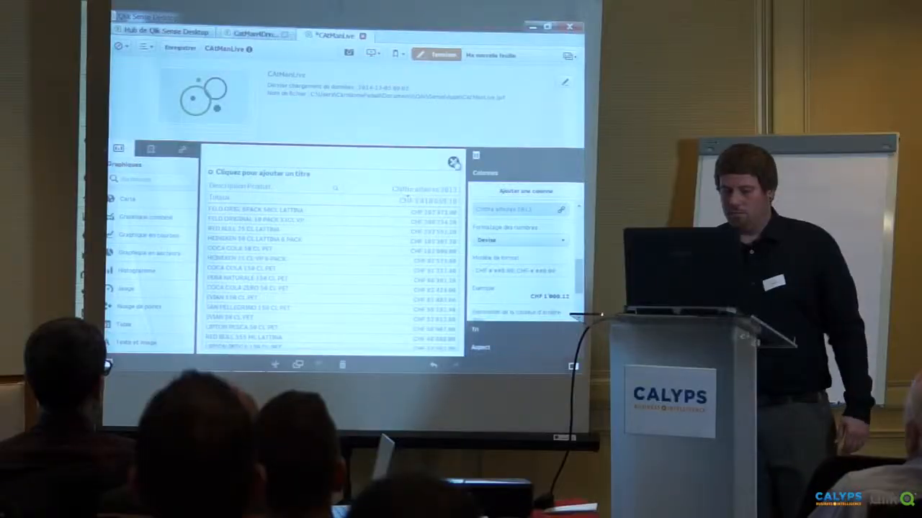
left_click(619, 211)
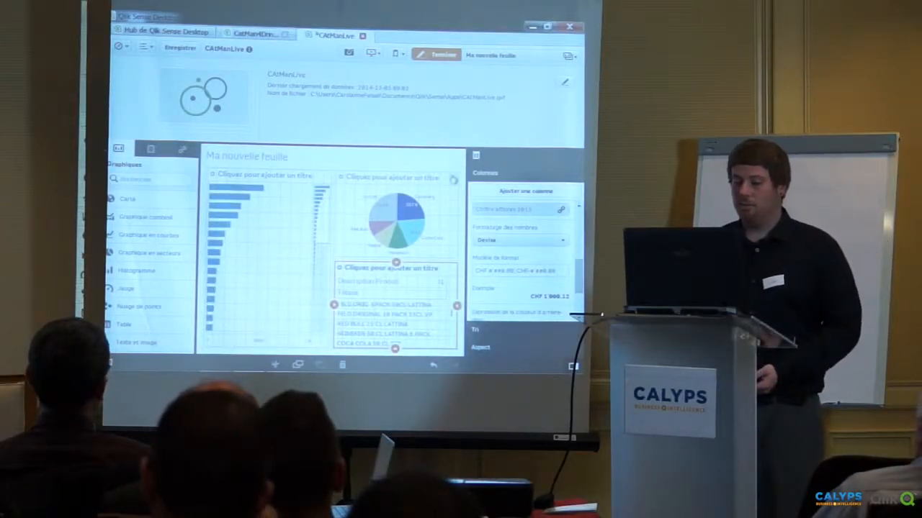
Step: View the pie chart enlarged, return it to normal size, and finish editing the sheet
left_click(453, 180)
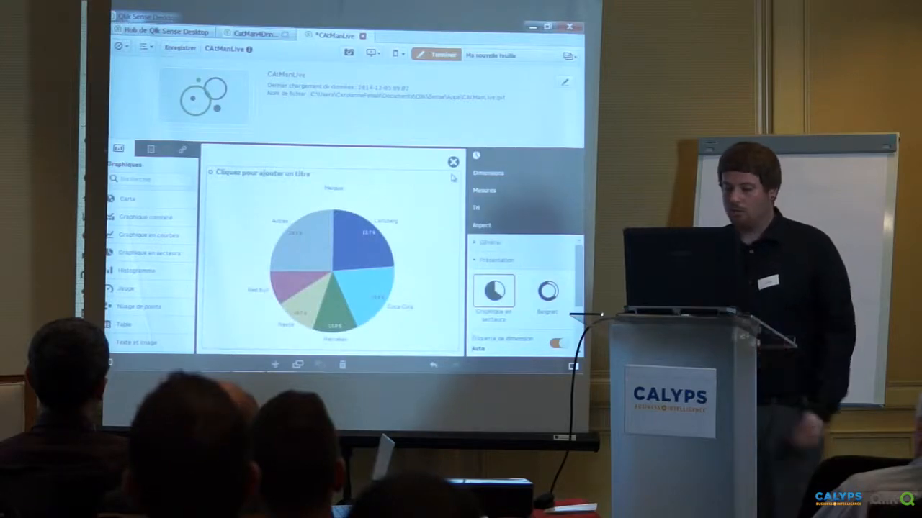
left_click(452, 162)
left_click(438, 56)
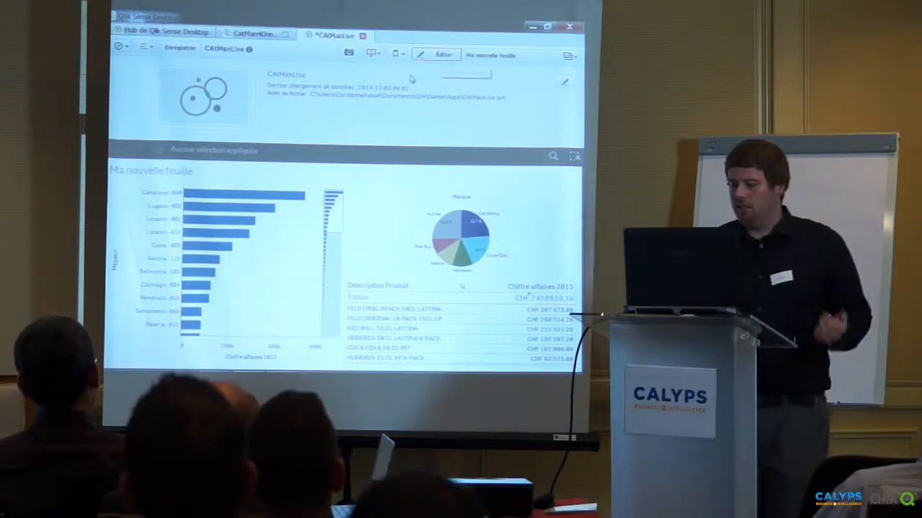
Step: Filter the sheet on the brand Carlsberg from the pie chart and confirm the selection
left_click(472, 223)
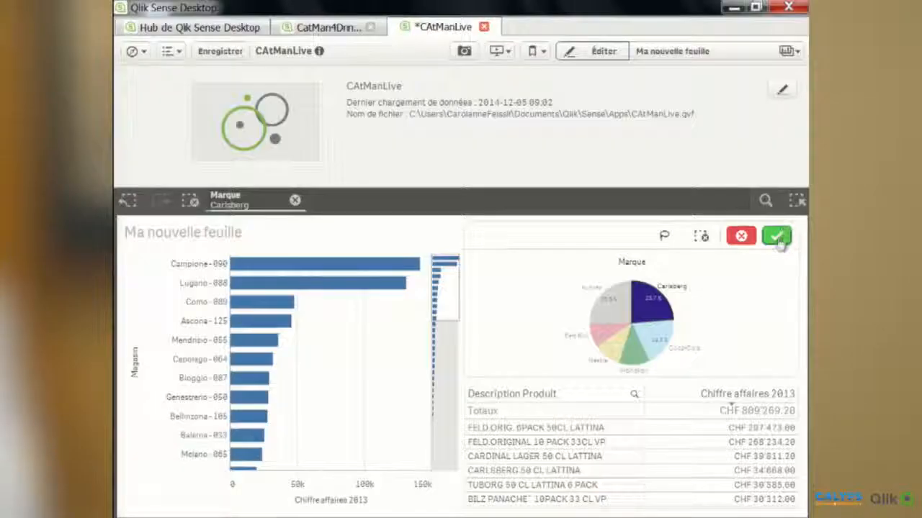
left_click(777, 238)
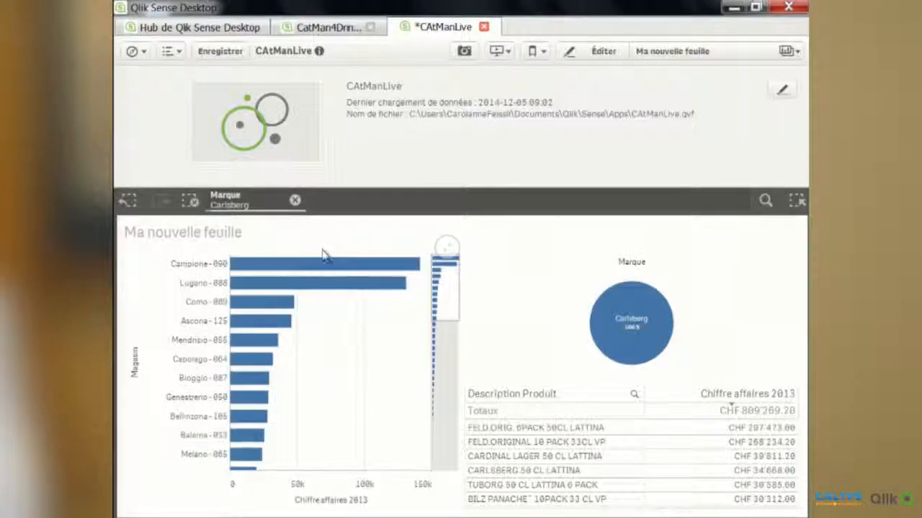
mouse_move(309, 283)
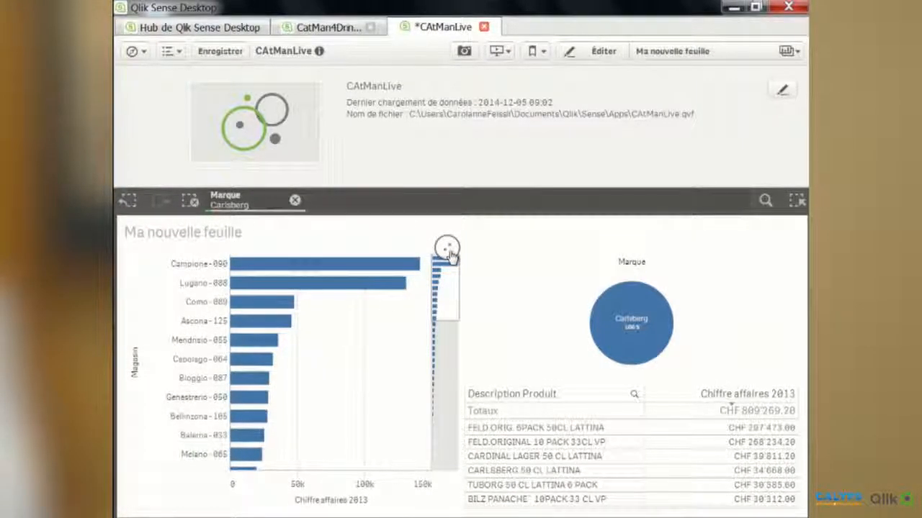
Step: Hide the app details and take a snapshot of the bar chart of 2013 sales by store
left_click(319, 52)
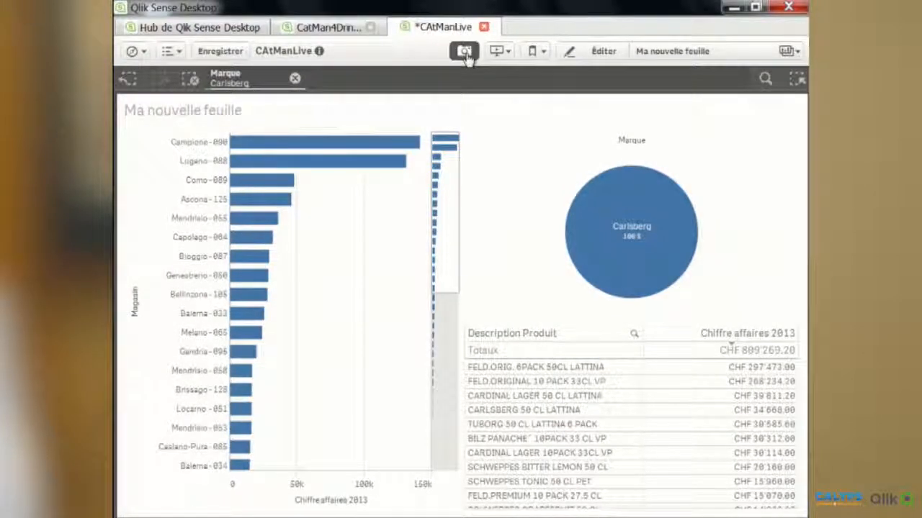
left_click(466, 52)
left_click(391, 189)
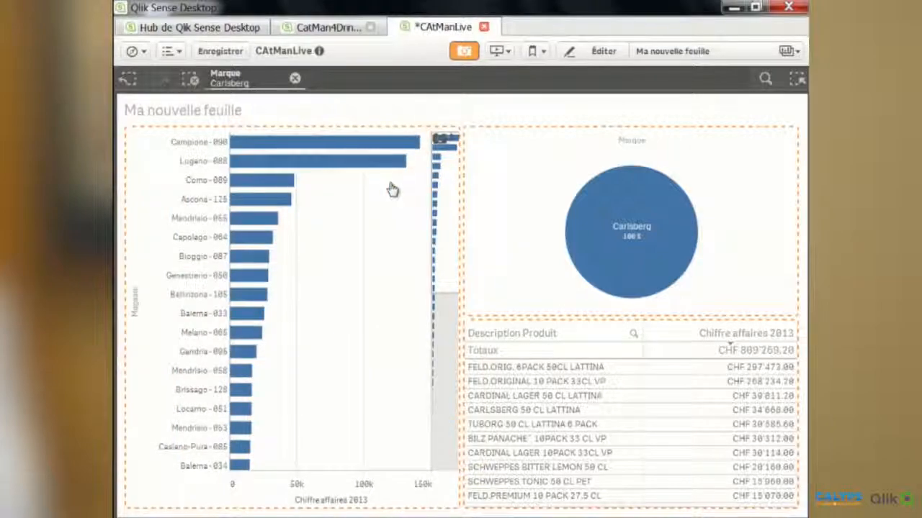